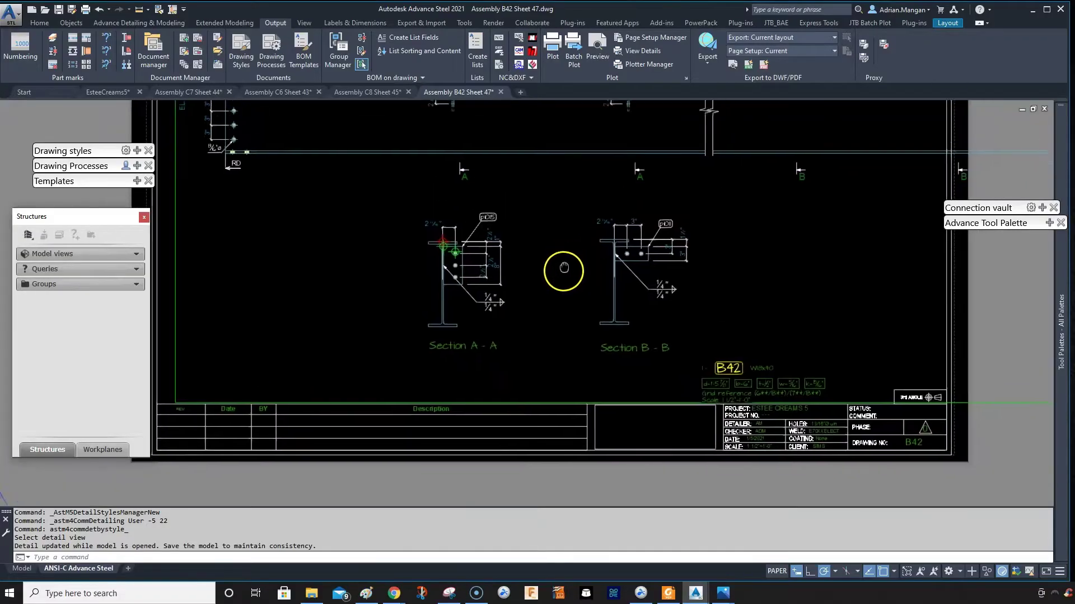
Step: Move the B42 beam label up beside Section B-B
{"action": "scroll", "coordinate": [593, 291], "scroll_direction": "up", "scroll_amount": 2}
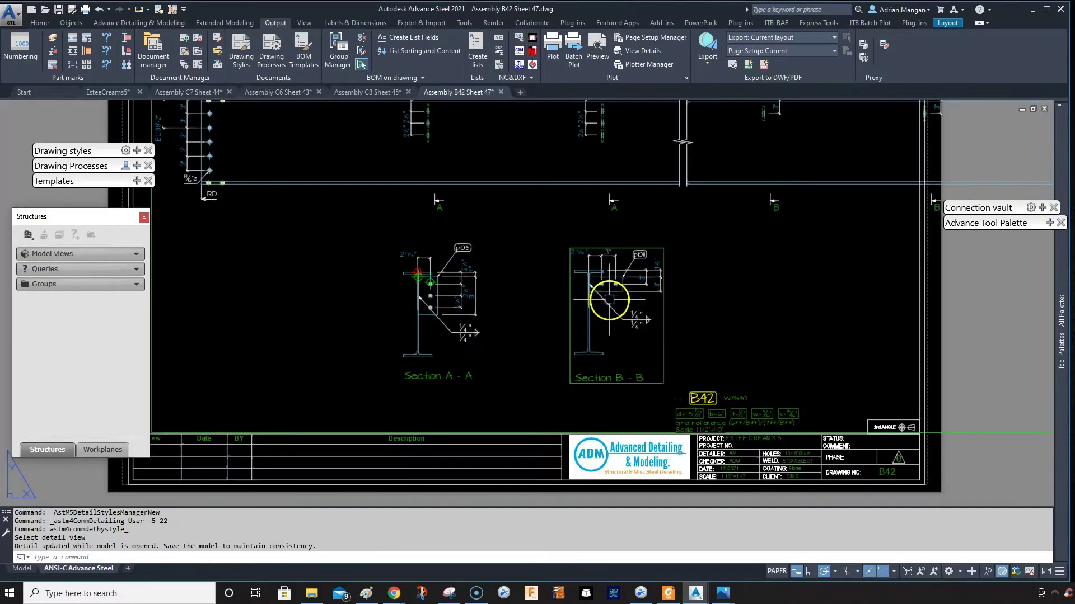
{"action": "scroll", "coordinate": [643, 314], "scroll_direction": "up", "scroll_amount": 1}
{"action": "left_click", "coordinate": [764, 345]}
{"action": "left_click_drag", "start_coordinate": [763, 345], "coordinate": [762, 256]}
Step: Bring Section A-A into view and inspect its plate
{"action": "scroll", "coordinate": [598, 230], "scroll_direction": "up", "scroll_amount": 2}
{"action": "middle_click_drag", "start_coordinate": [598, 229], "coordinate": [606, 249]}
{"action": "scroll", "coordinate": [578, 271], "scroll_direction": "down", "scroll_amount": 3}
{"action": "scroll", "coordinate": [456, 230], "scroll_direction": "up", "scroll_amount": 4}
{"action": "scroll", "coordinate": [402, 216], "scroll_direction": "up", "scroll_amount": 2}
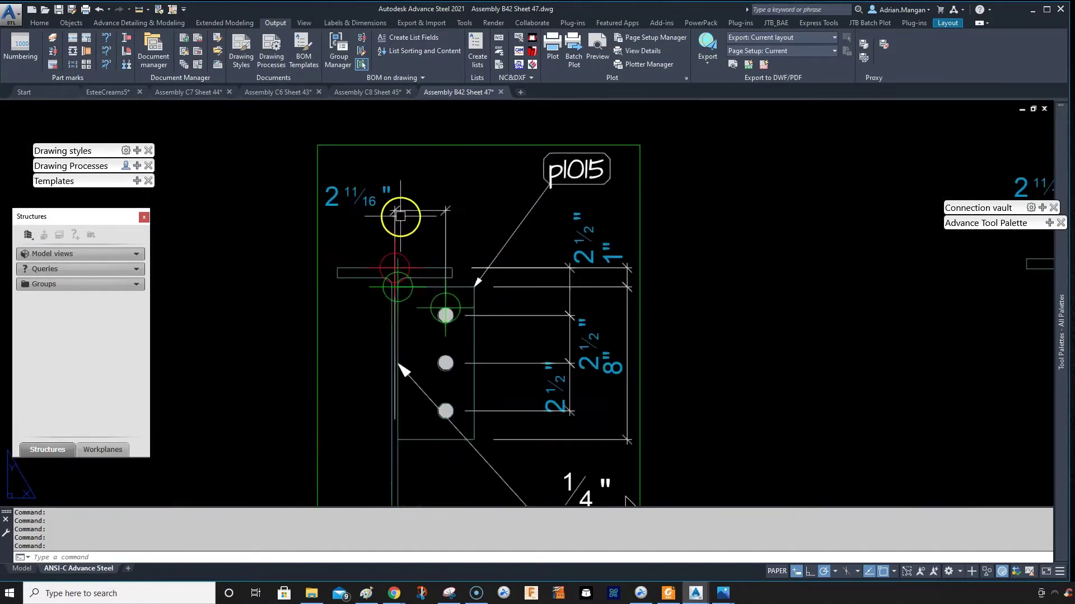
{"action": "left_click", "coordinate": [396, 223]}
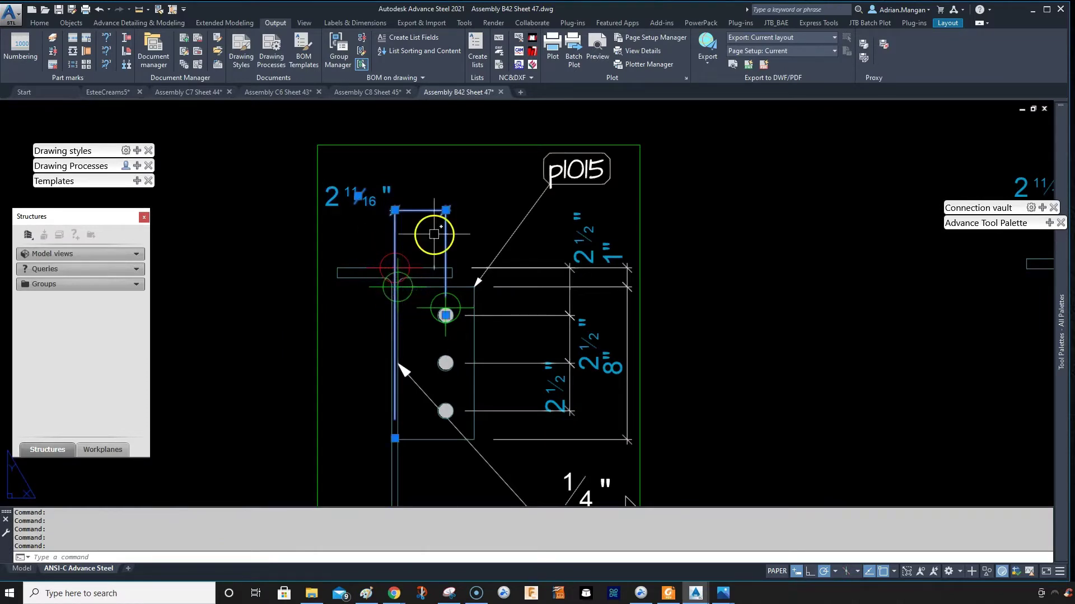
{"action": "key", "text": "Escape"}
Step: Inspect the column member in Section A-A
{"action": "scroll", "coordinate": [440, 259], "scroll_direction": "down", "scroll_amount": 4}
{"action": "scroll", "coordinate": [440, 259], "scroll_direction": "down", "scroll_amount": 2}
{"action": "scroll", "coordinate": [432, 259], "scroll_direction": "up", "scroll_amount": 3}
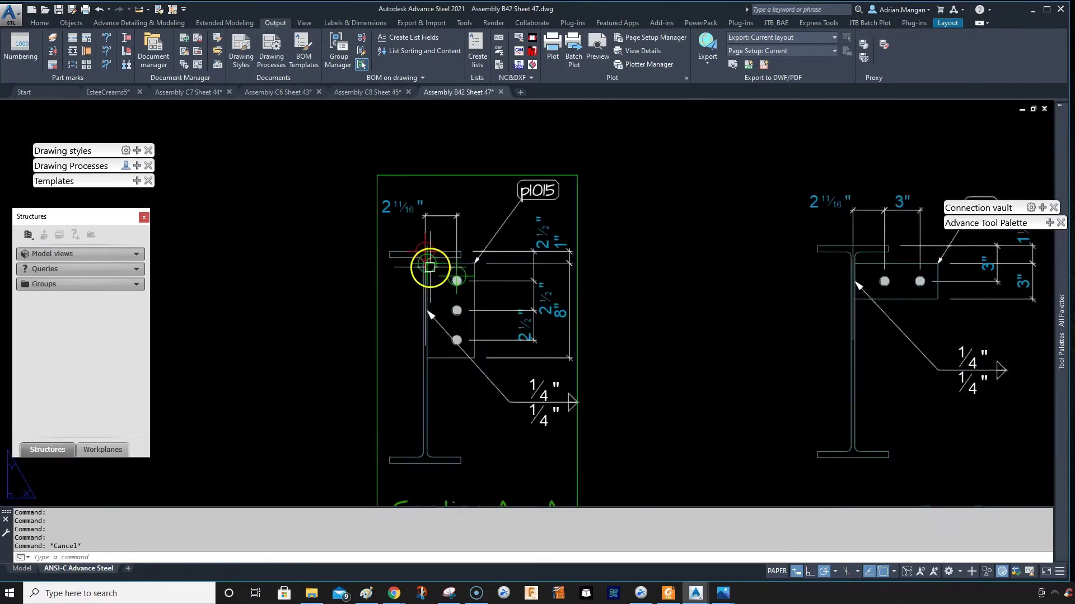
{"action": "scroll", "coordinate": [423, 337], "scroll_direction": "up", "scroll_amount": 4}
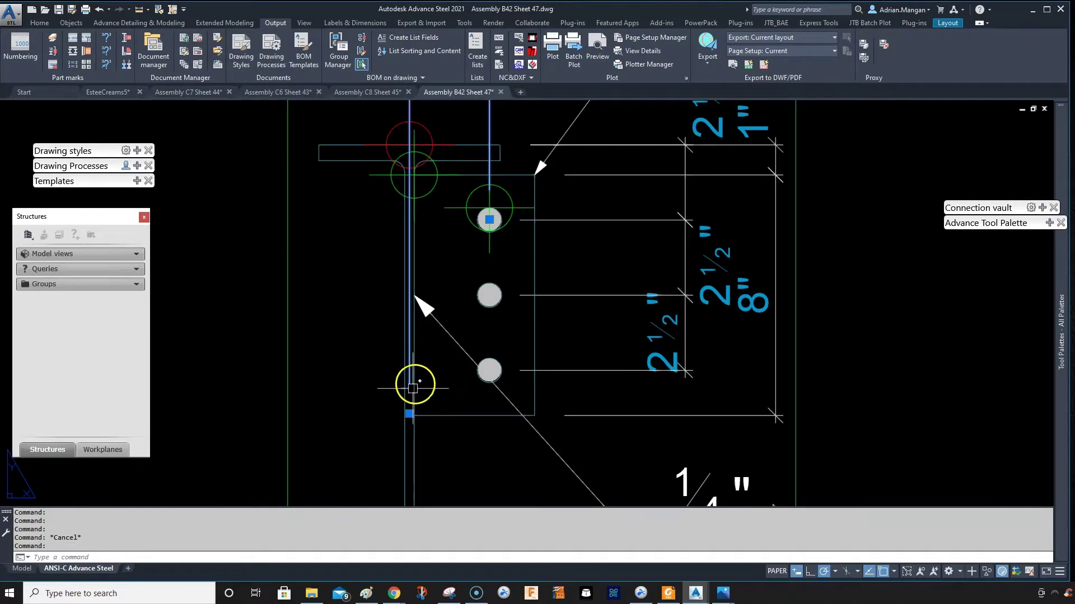
{"action": "left_click", "coordinate": [411, 417]}
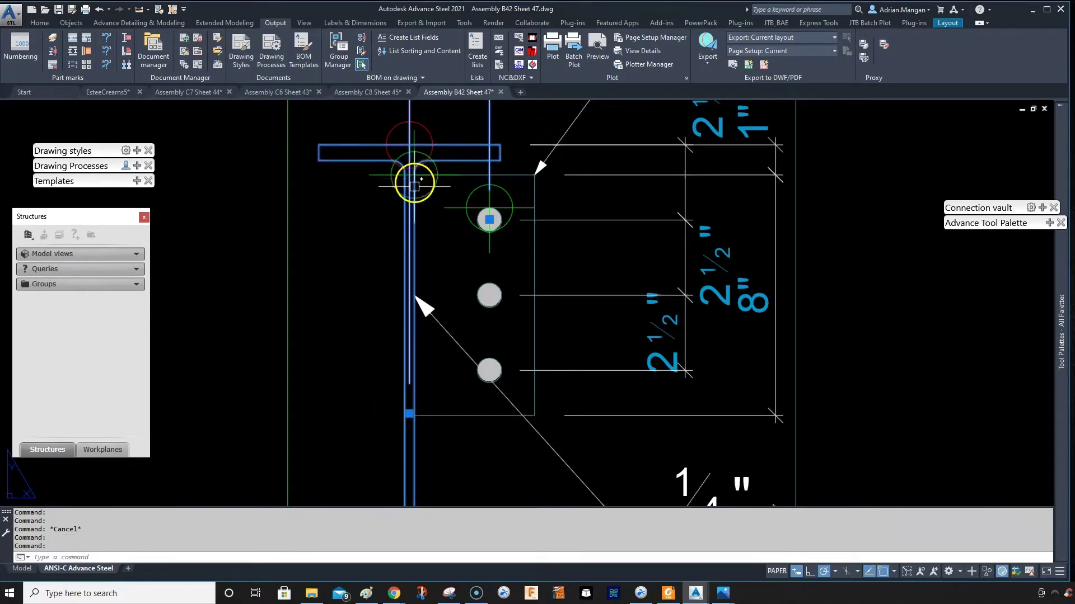
{"action": "key", "text": "Escape"}
{"action": "scroll", "coordinate": [482, 318], "scroll_direction": "down", "scroll_amount": 4}
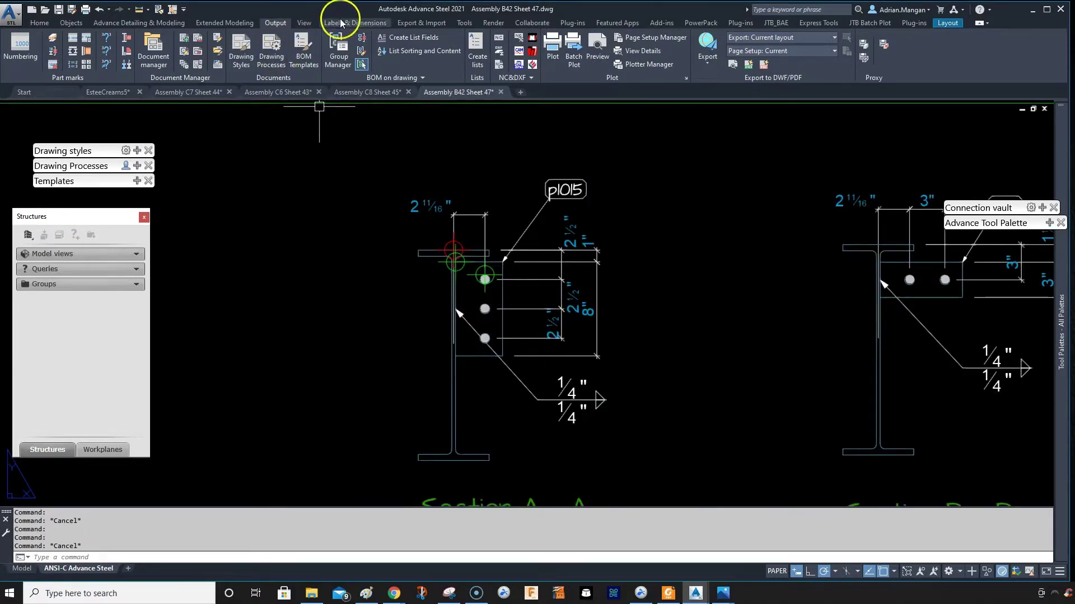
{"action": "left_click", "coordinate": [353, 23]}
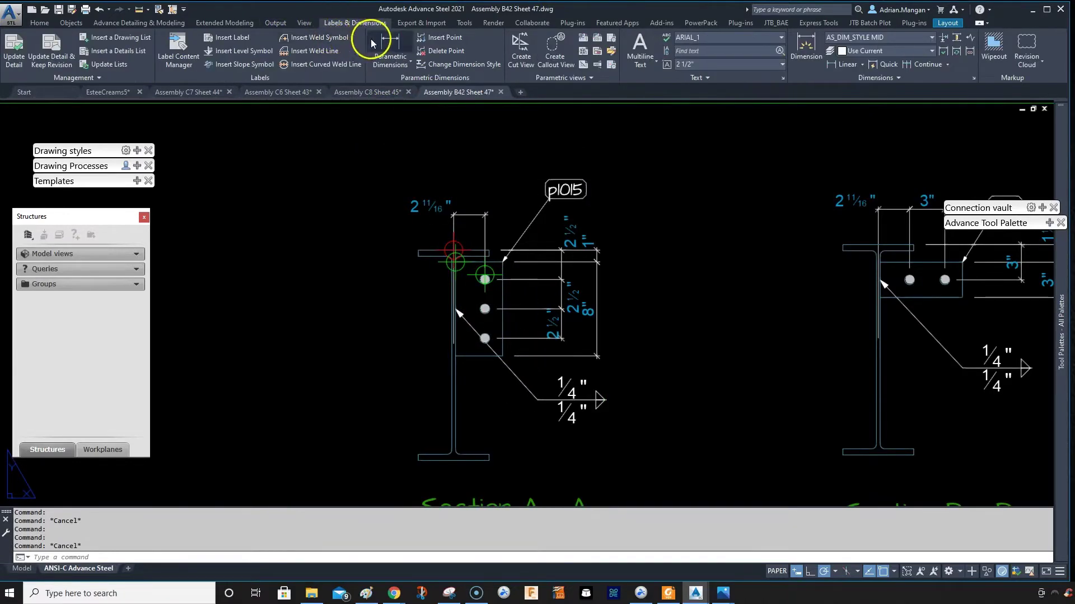
{"action": "left_click", "coordinate": [389, 46]}
{"action": "scroll", "coordinate": [456, 344], "scroll_direction": "up", "scroll_amount": 2}
{"action": "scroll", "coordinate": [452, 352], "scroll_direction": "up", "scroll_amount": 2}
{"action": "left_click", "coordinate": [457, 372]}
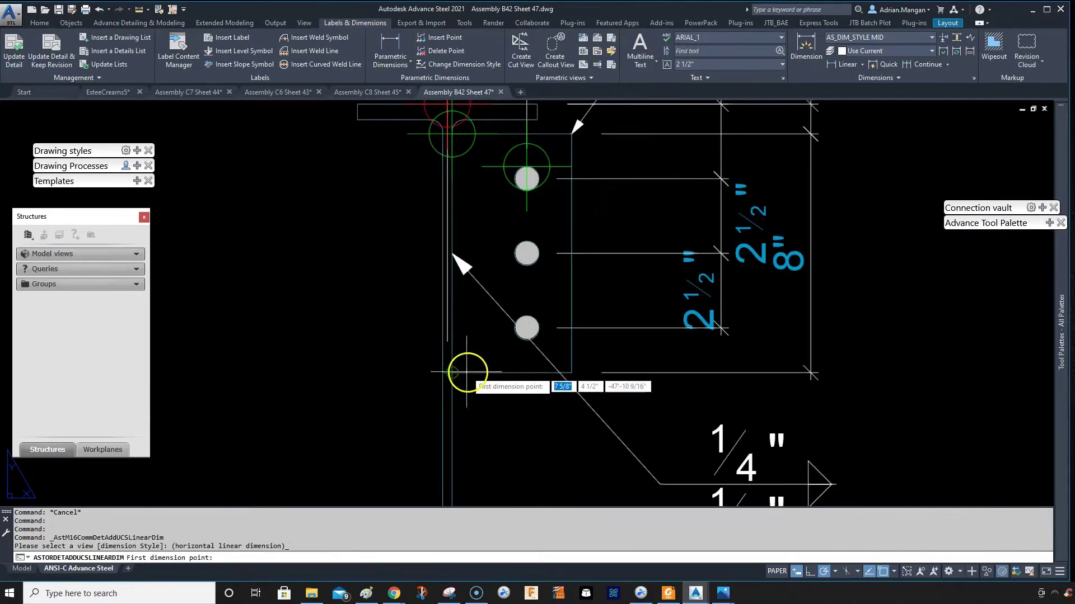
{"action": "left_click", "coordinate": [452, 376]}
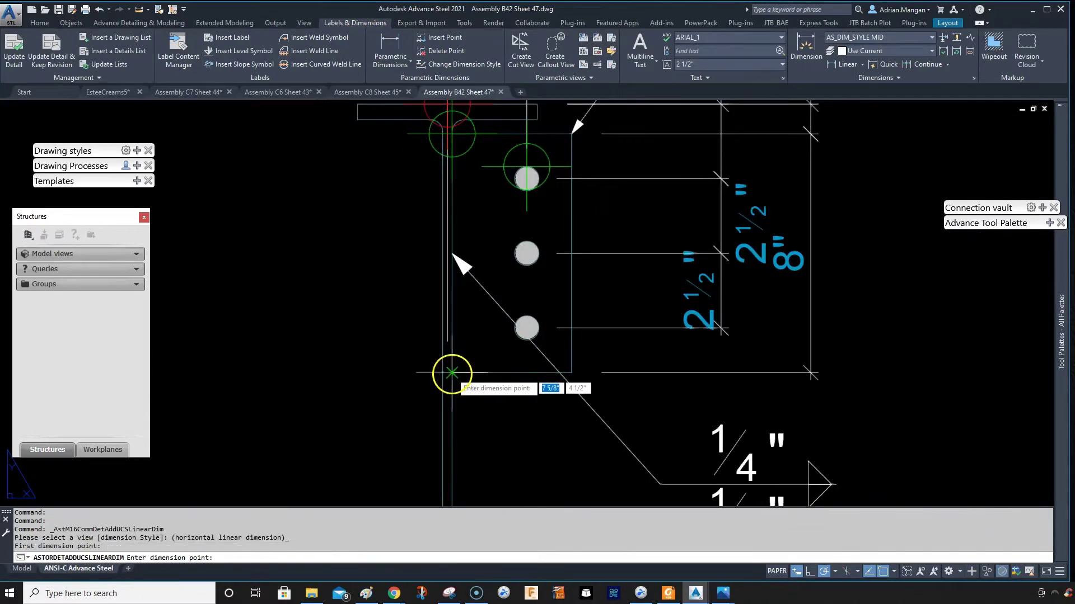
{"action": "left_click", "coordinate": [526, 328]}
{"action": "left_click", "coordinate": [490, 457]}
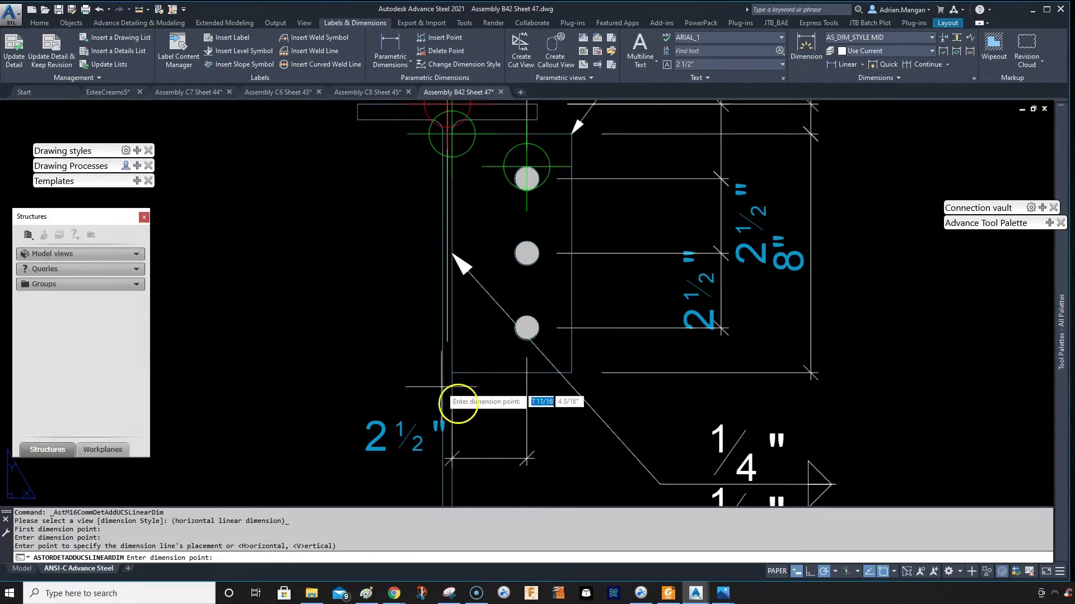
{"action": "right_click", "coordinate": [380, 326]}
{"action": "left_click", "coordinate": [397, 335]}
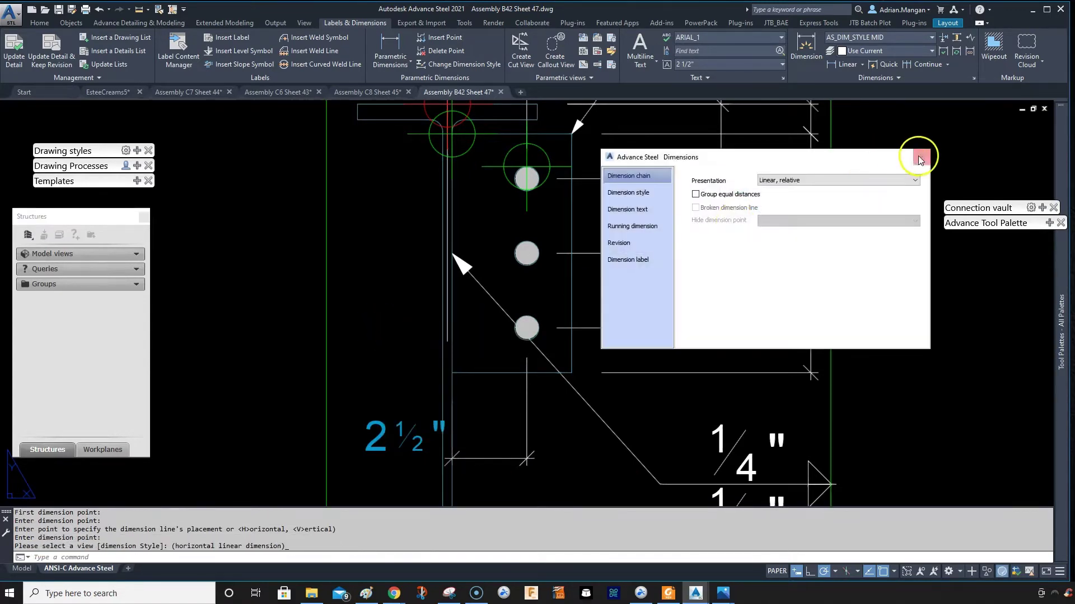
{"action": "left_click", "coordinate": [917, 159]}
{"action": "left_click", "coordinate": [425, 425]}
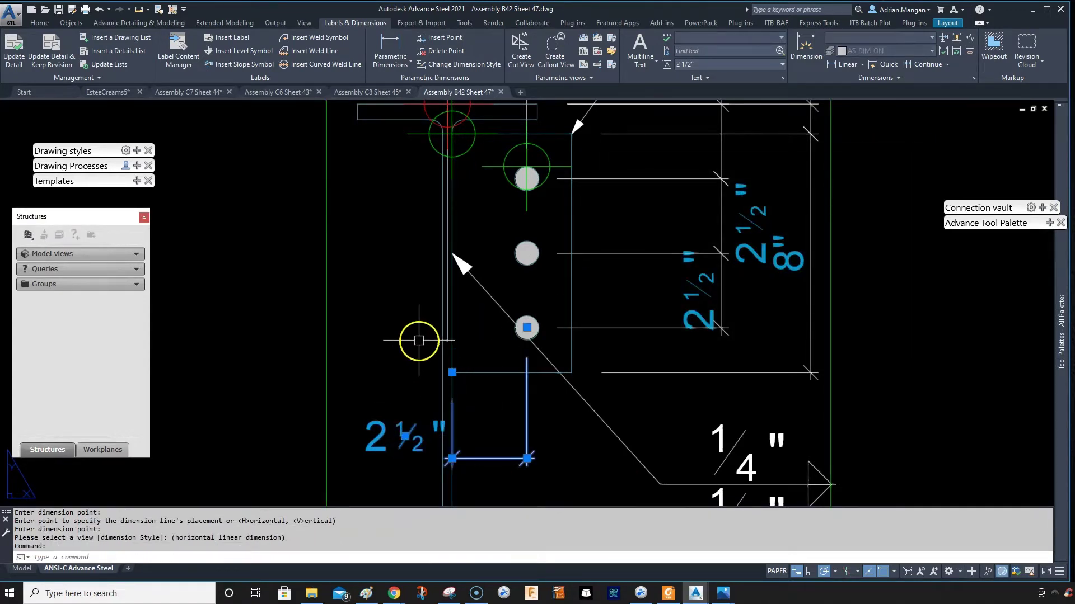
{"action": "key", "text": "Delete"}
{"action": "scroll", "coordinate": [511, 369], "scroll_direction": "down", "scroll_amount": 4}
{"action": "scroll", "coordinate": [498, 294], "scroll_direction": "up", "scroll_amount": 3}
{"action": "scroll", "coordinate": [360, 246], "scroll_direction": "down", "scroll_amount": 3}
{"action": "middle_click_drag", "start_coordinate": [503, 243], "coordinate": [444, 230]}
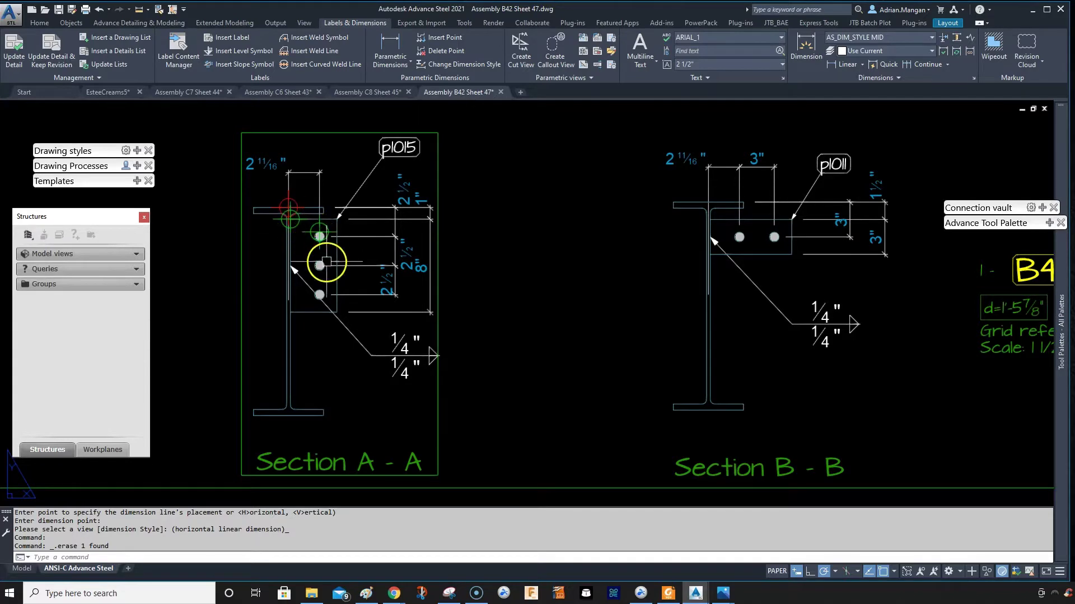
Step: Show the View dimensions of the ADM - Beam - Section style in Drawing Style Manager
{"action": "left_click", "coordinate": [276, 24]}
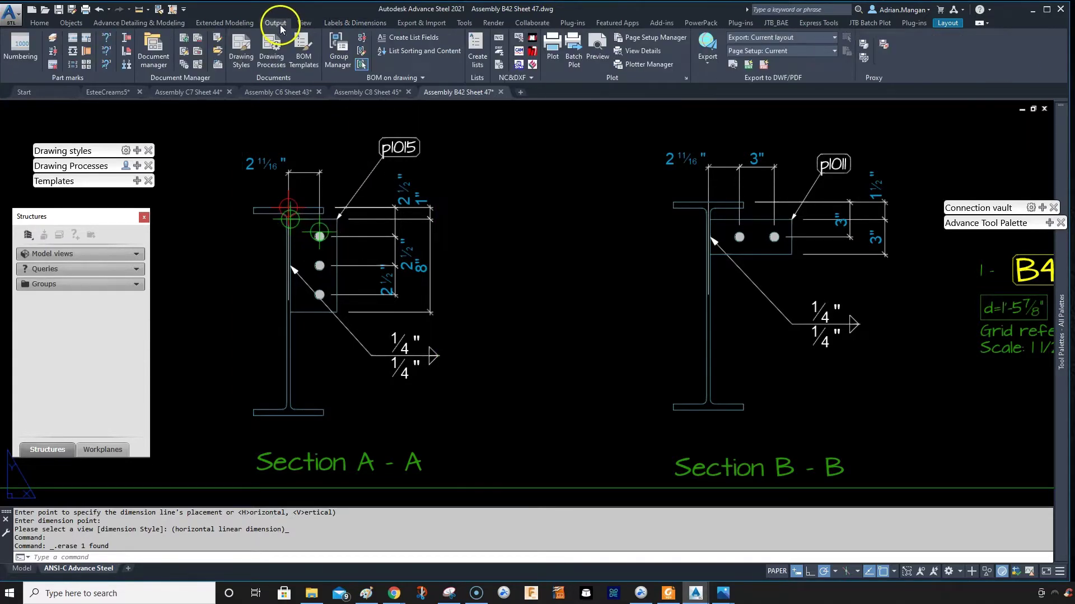
{"action": "left_click", "coordinate": [183, 51]}
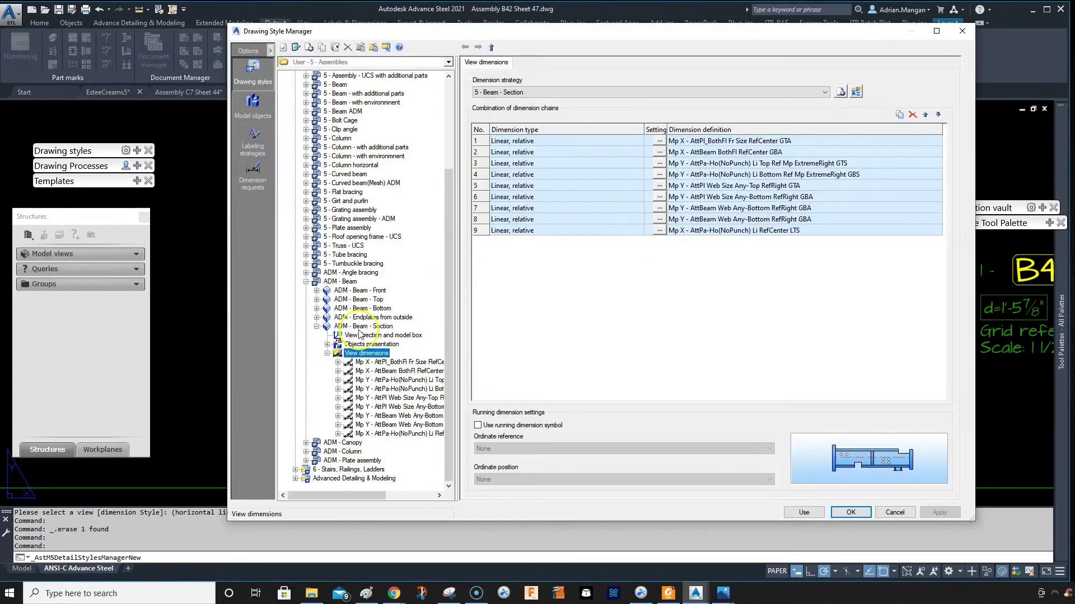
{"action": "left_click", "coordinate": [347, 282]}
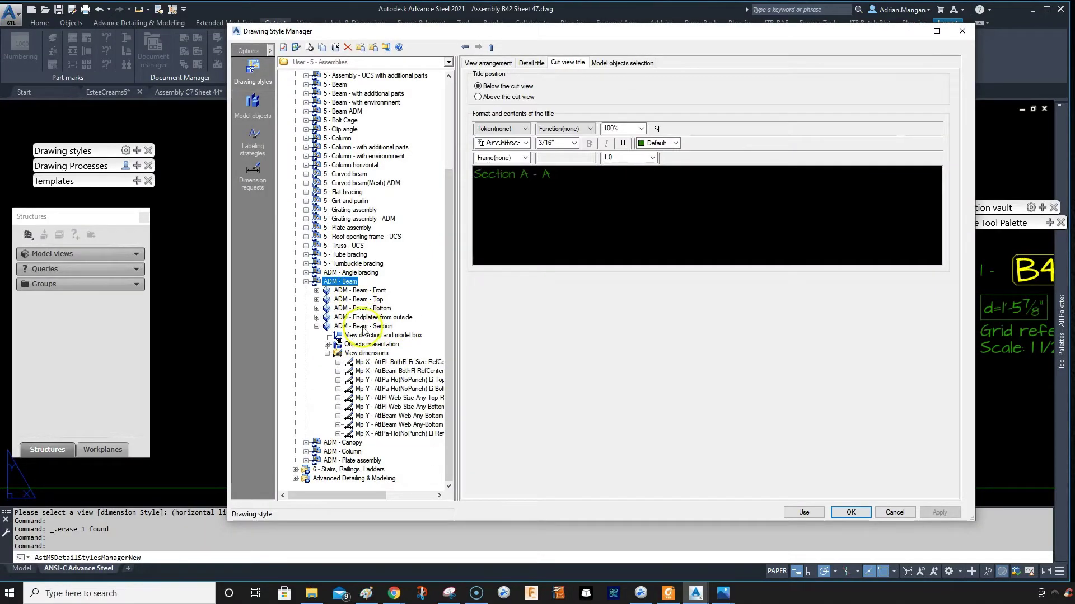
{"action": "left_click", "coordinate": [365, 328]}
{"action": "left_click", "coordinate": [367, 353]}
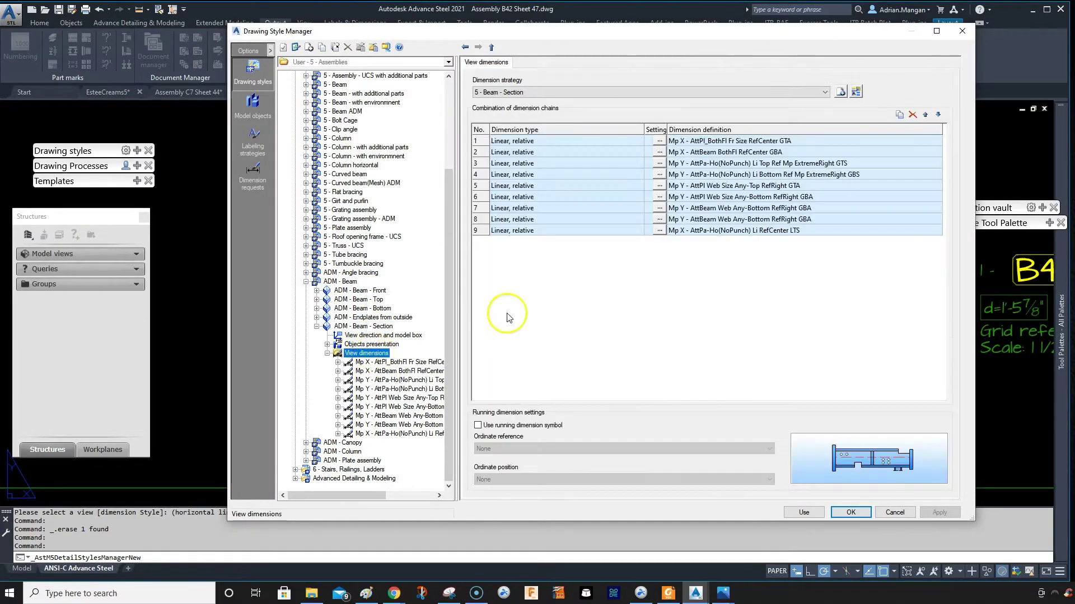
Step: Review dimension chain rows 1, 2 and 9
{"action": "left_click", "coordinate": [690, 140]}
{"action": "left_click", "coordinate": [686, 152]}
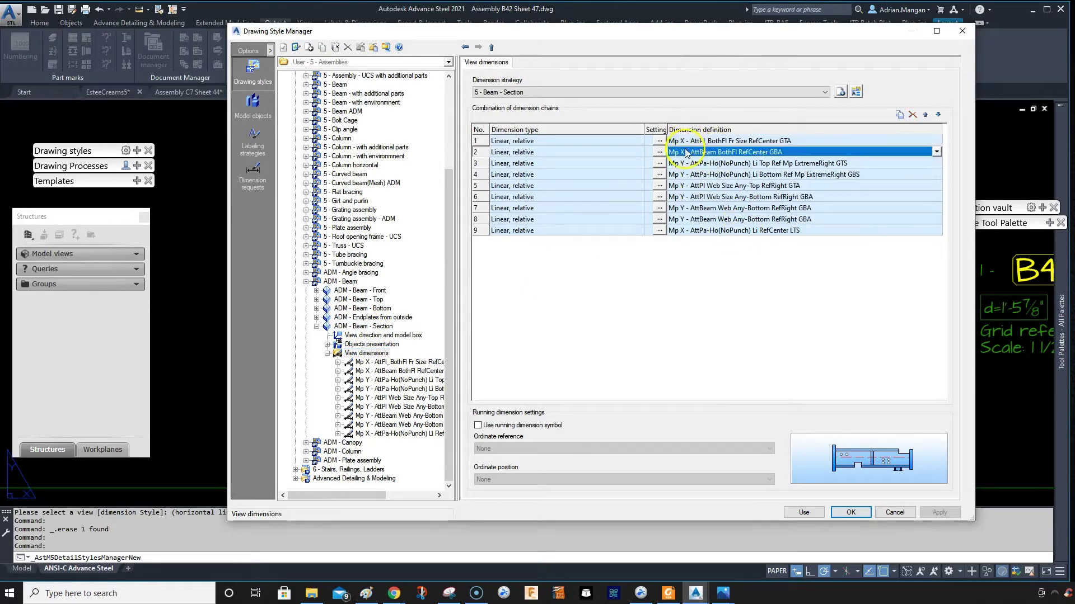
{"action": "left_click", "coordinate": [693, 231]}
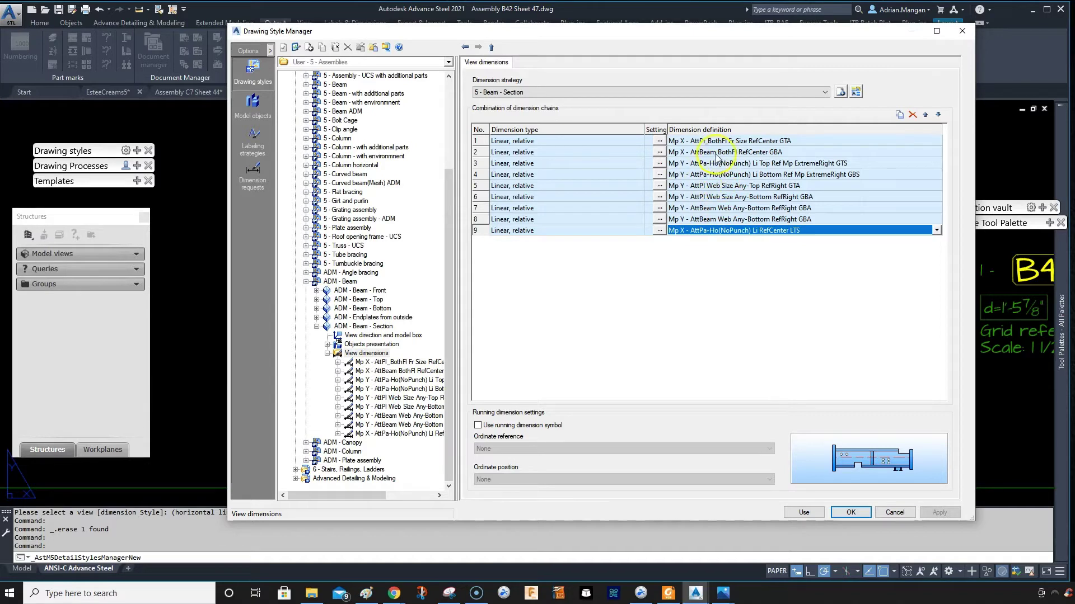
{"action": "left_click", "coordinate": [693, 141]}
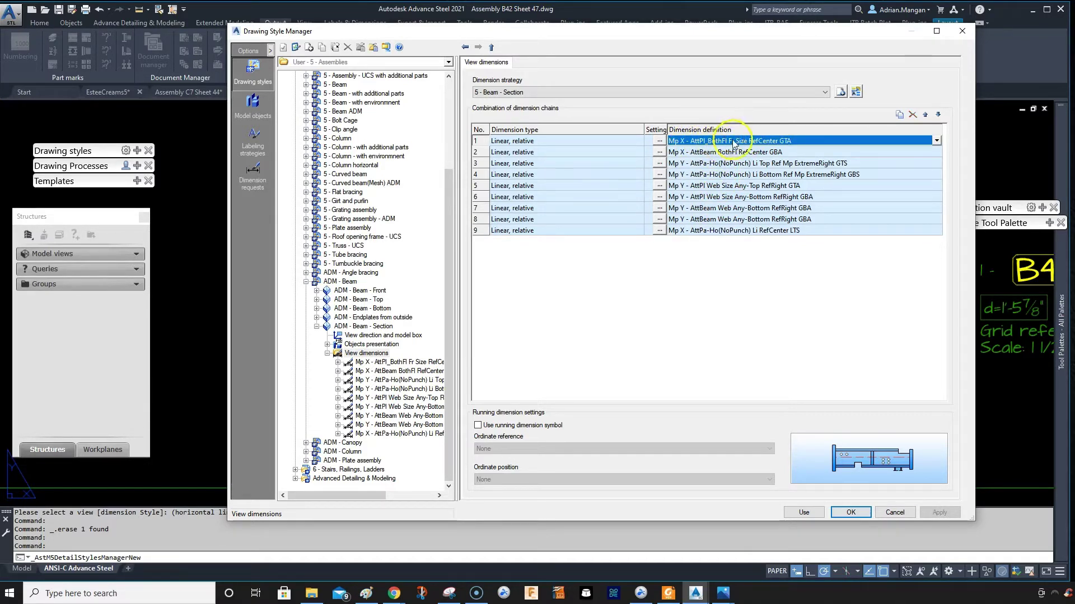
{"action": "left_click", "coordinate": [679, 155]}
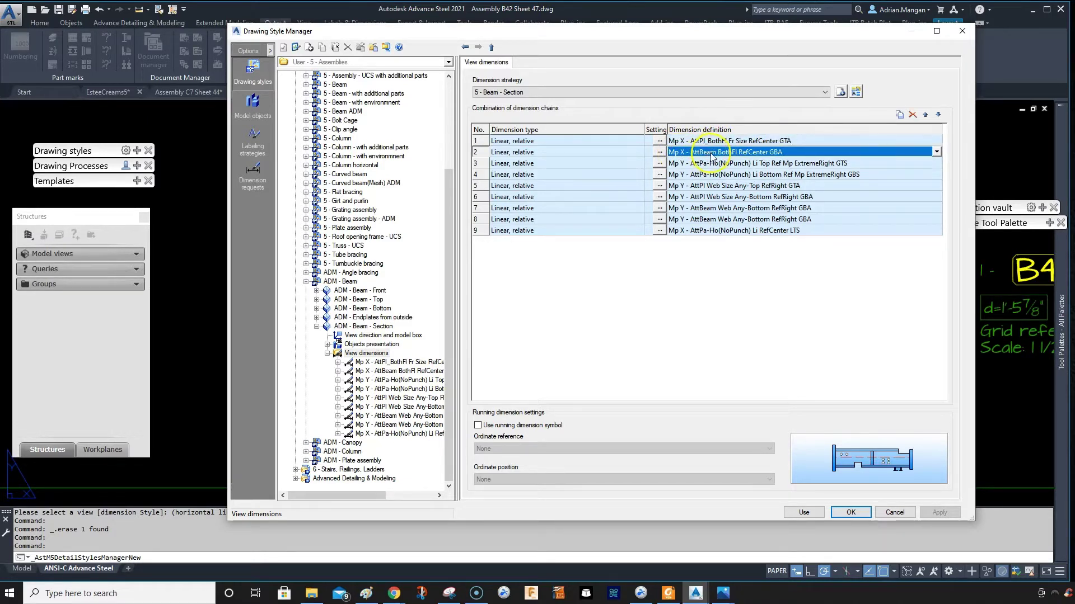
{"action": "left_click", "coordinate": [680, 230]}
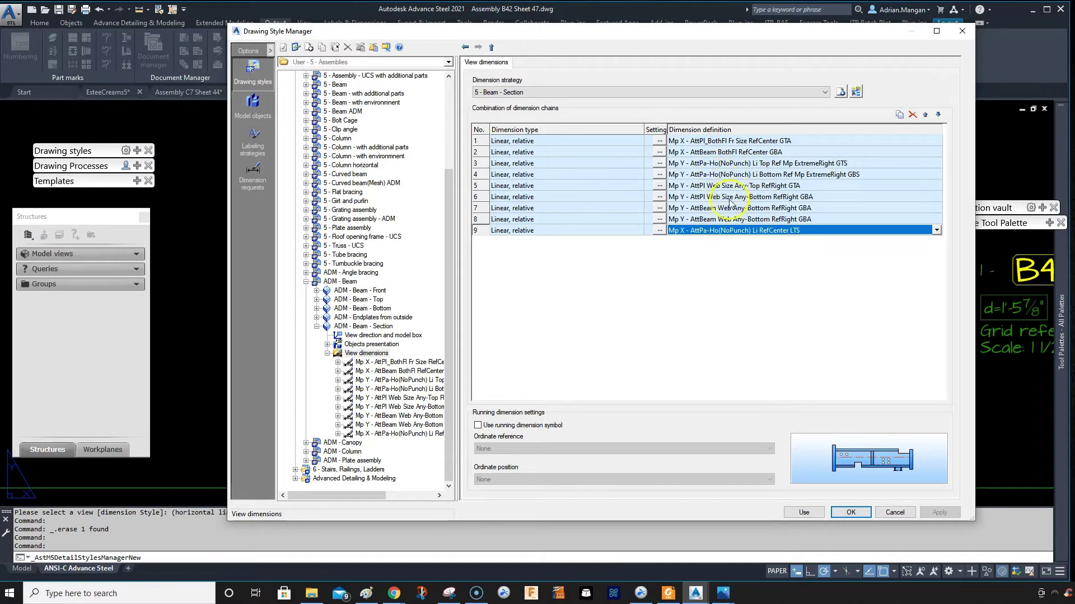
Step: Give dimension chain 9 a centered label and apply the setting
{"action": "double_click", "coordinate": [484, 231]}
{"action": "left_click", "coordinate": [548, 63]}
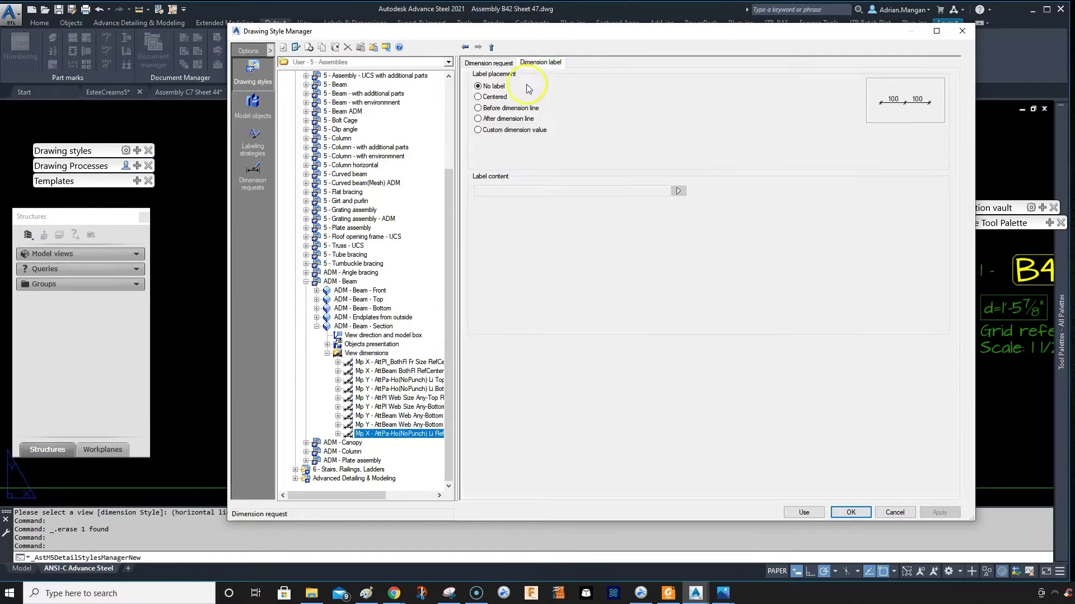
{"action": "left_click", "coordinate": [511, 190]}
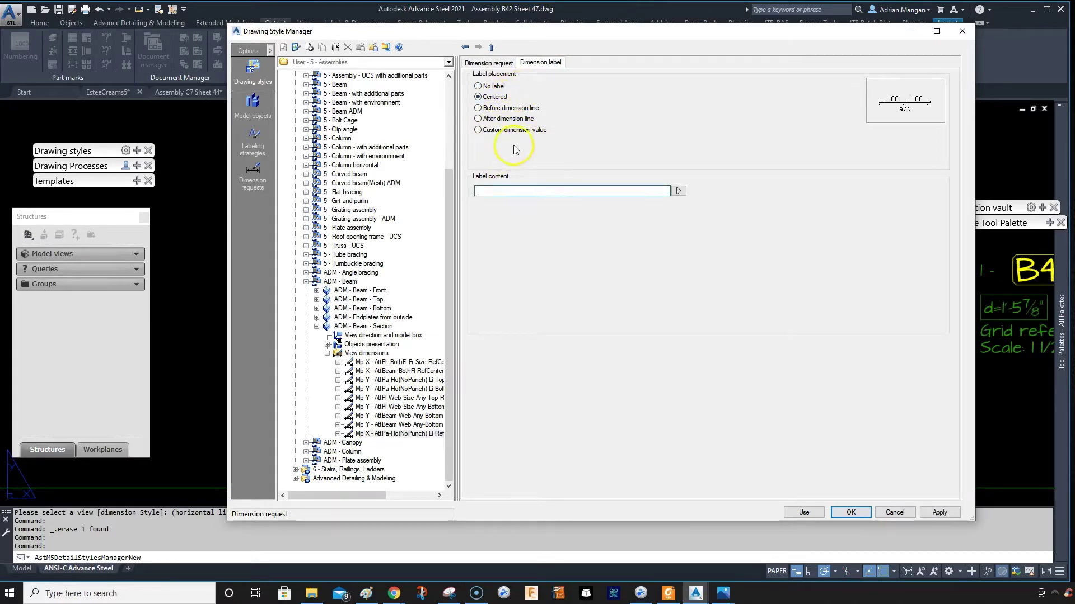
{"action": "left_click", "coordinate": [930, 513]}
Step: Update the Section B-B detail by style so it shows the new 99 dimension
{"action": "left_click", "coordinate": [788, 514]}
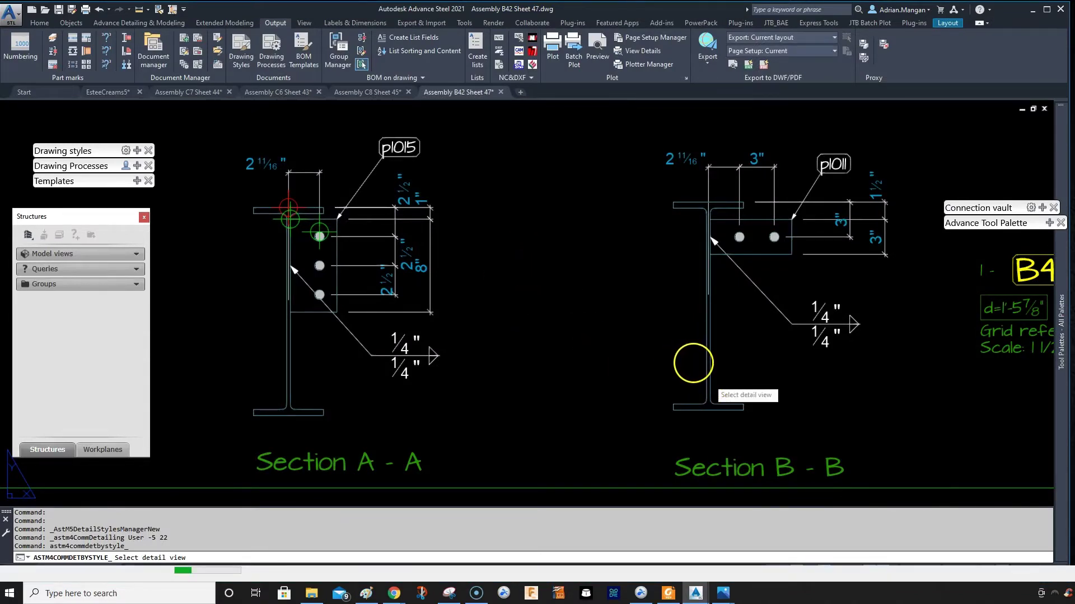
{"action": "left_click", "coordinate": [693, 364]}
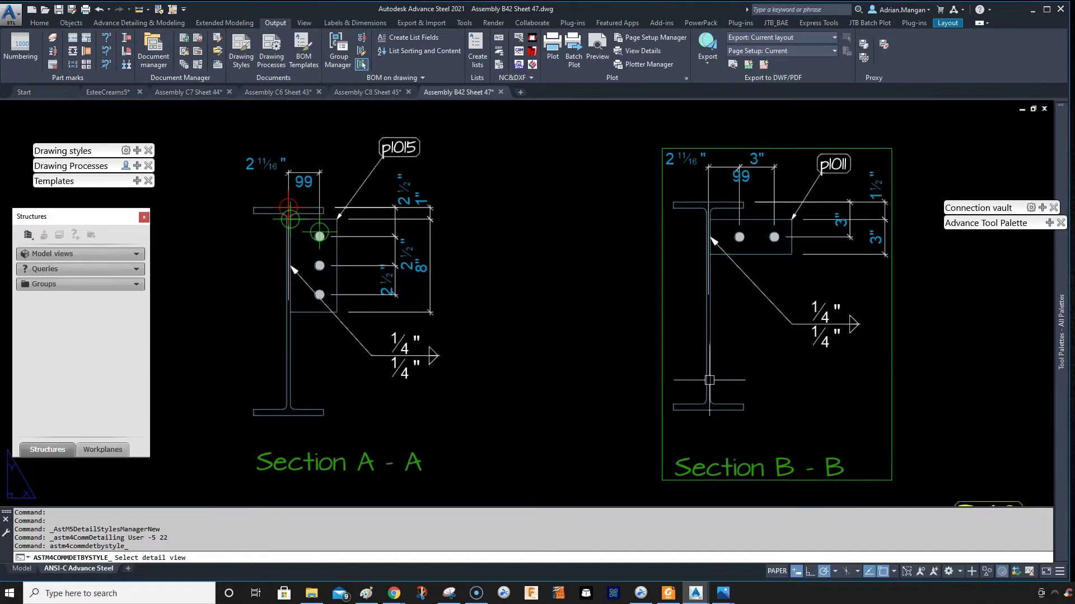
{"action": "left_click", "coordinate": [749, 174]}
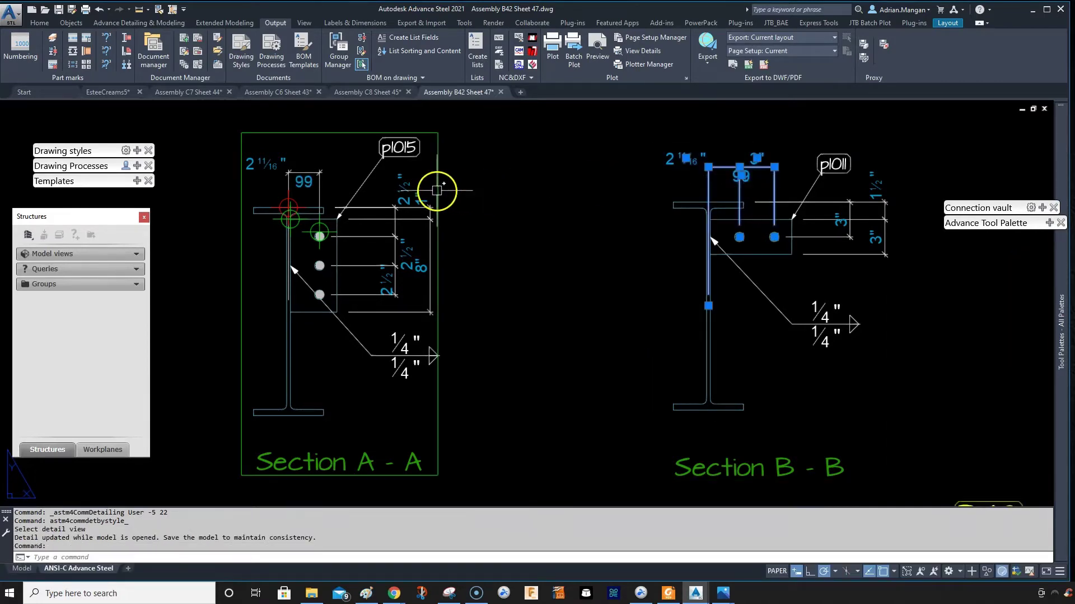
Step: Clear chain 9's 99 label text, set it to No label, and return to the view dimension chains
{"action": "left_click", "coordinate": [290, 179]}
{"action": "key", "text": "Escape"}
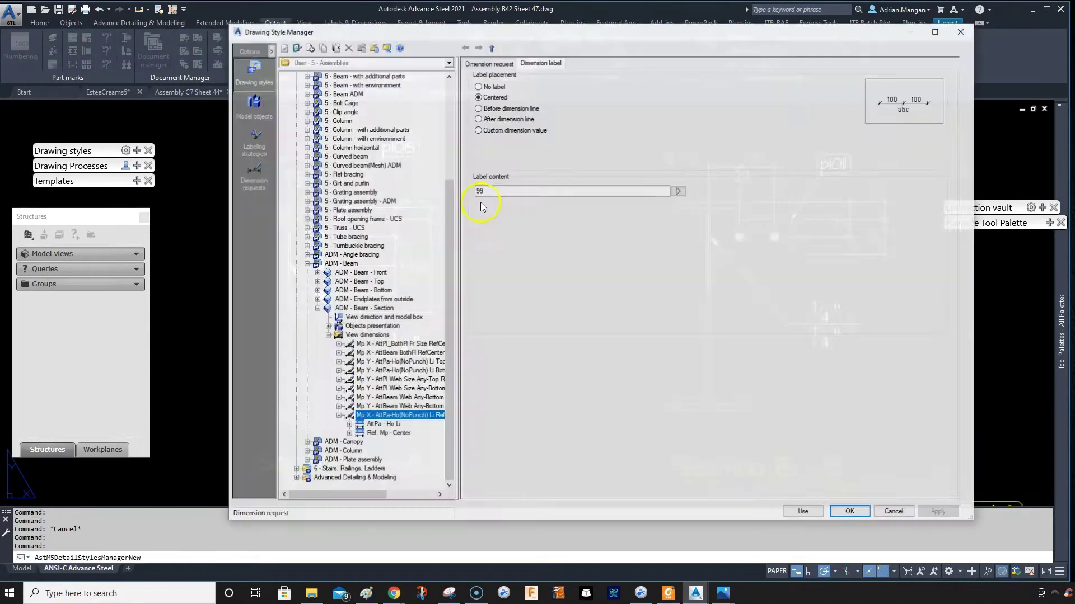
{"action": "left_click", "coordinate": [487, 189]}
{"action": "type", "text": "9("}
{"action": "key", "text": "BackSpace"}
{"action": "key", "text": "BackSpace"}
{"action": "left_click", "coordinate": [478, 86]}
{"action": "left_click", "coordinate": [367, 336]}
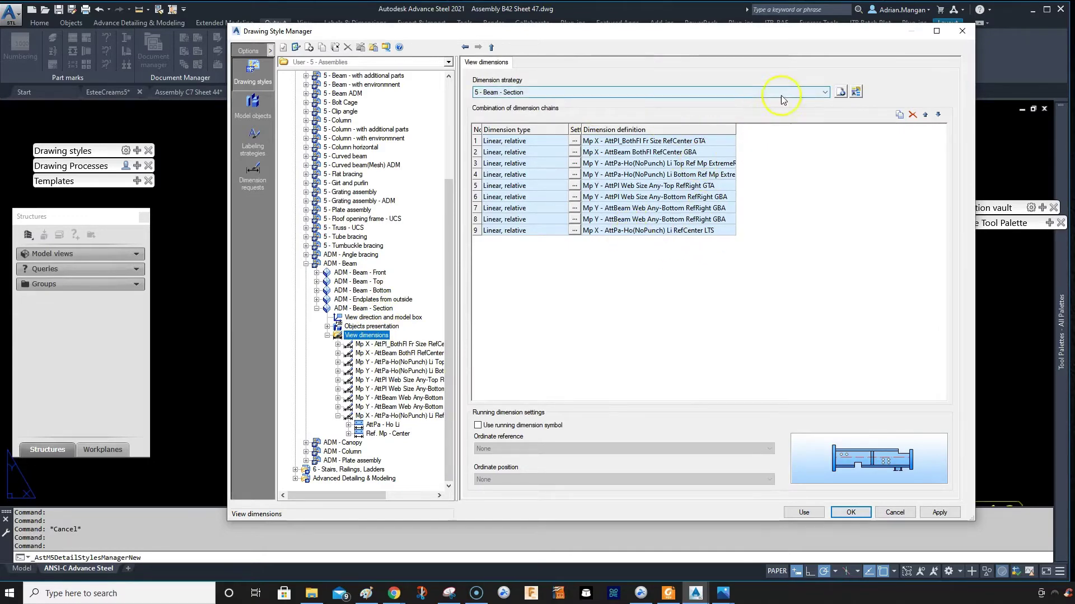
{"action": "left_click", "coordinate": [824, 92]}
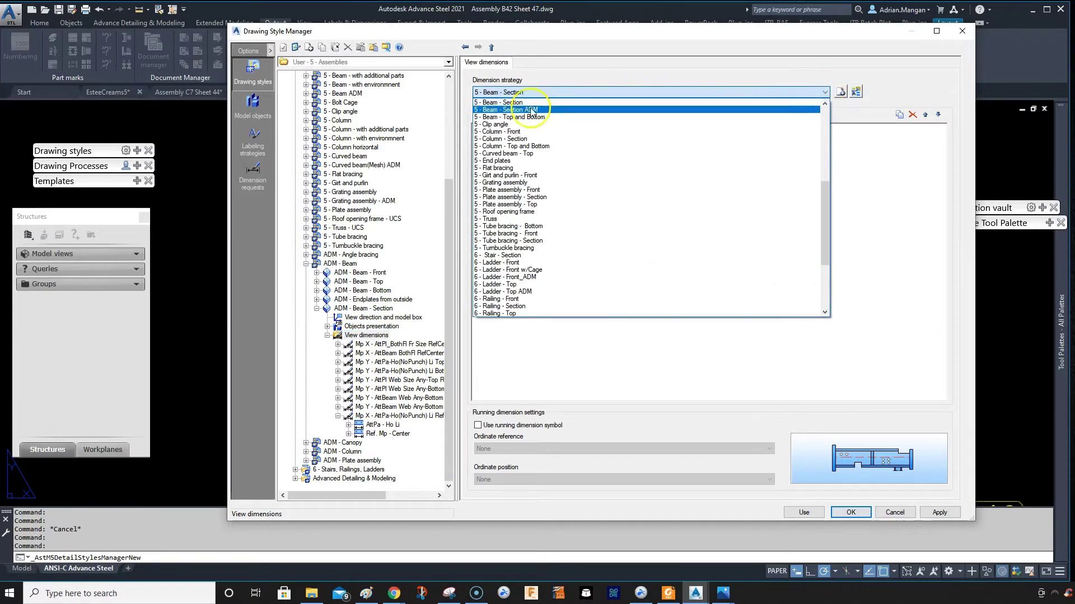
Step: Start a new view dimension strategy and remove the Copy of prefix from its name
{"action": "left_click", "coordinate": [842, 93]}
{"action": "left_click", "coordinate": [842, 93]}
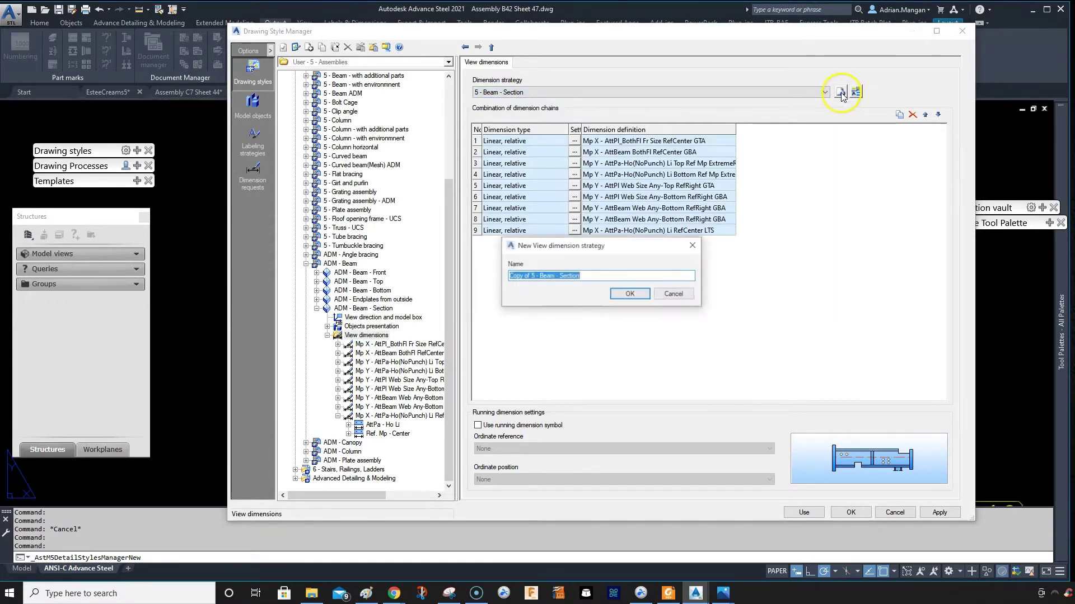
{"action": "left_click", "coordinate": [535, 276]}
{"action": "left_click_drag", "start_coordinate": [530, 276], "coordinate": [508, 276]}
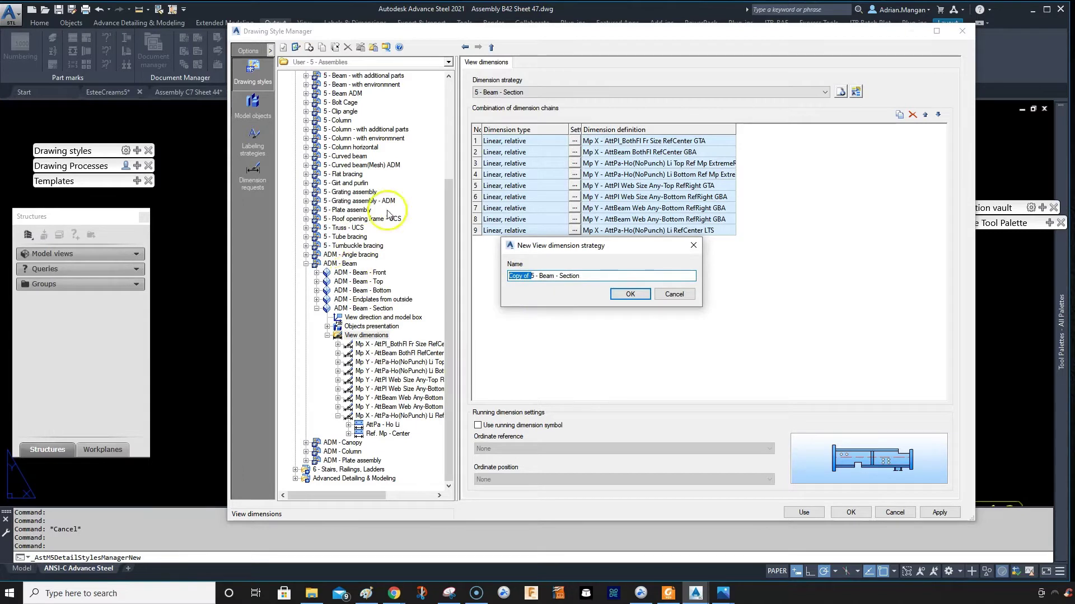
{"action": "key", "text": "BackSpace"}
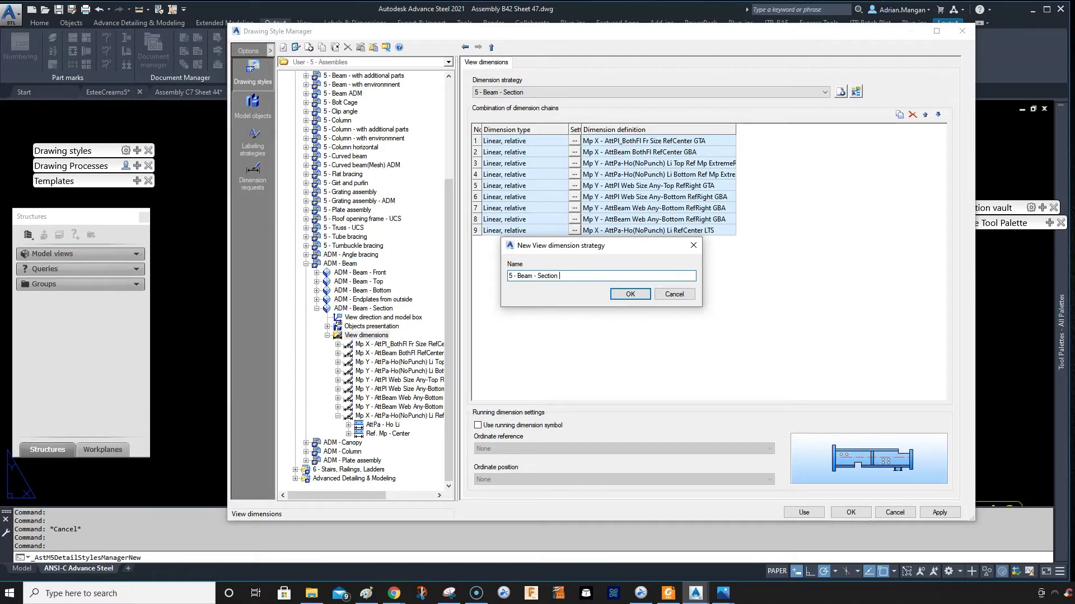
{"action": "type", "text": "M"}
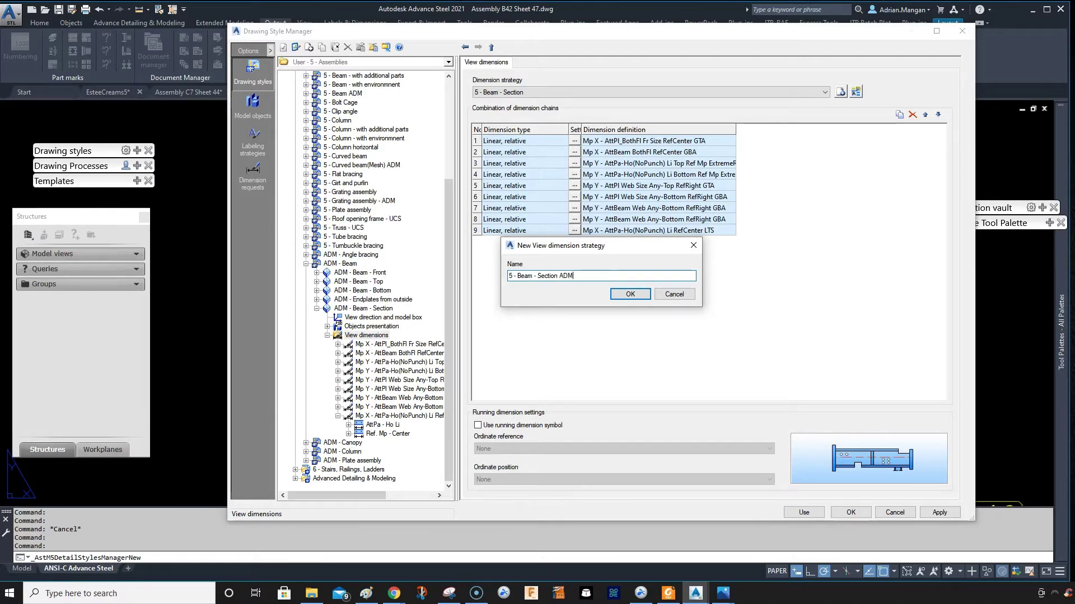
Step: Cancel the new strategy and choose 5 - Beam - Section ADM instead
{"action": "left_click", "coordinate": [672, 294]}
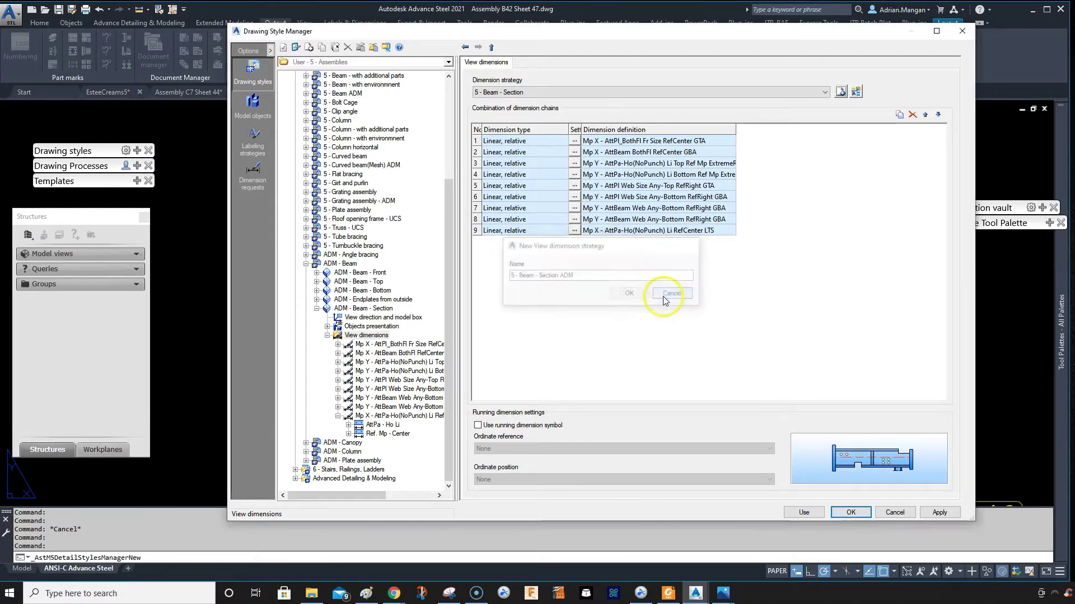
{"action": "left_click", "coordinate": [683, 93]}
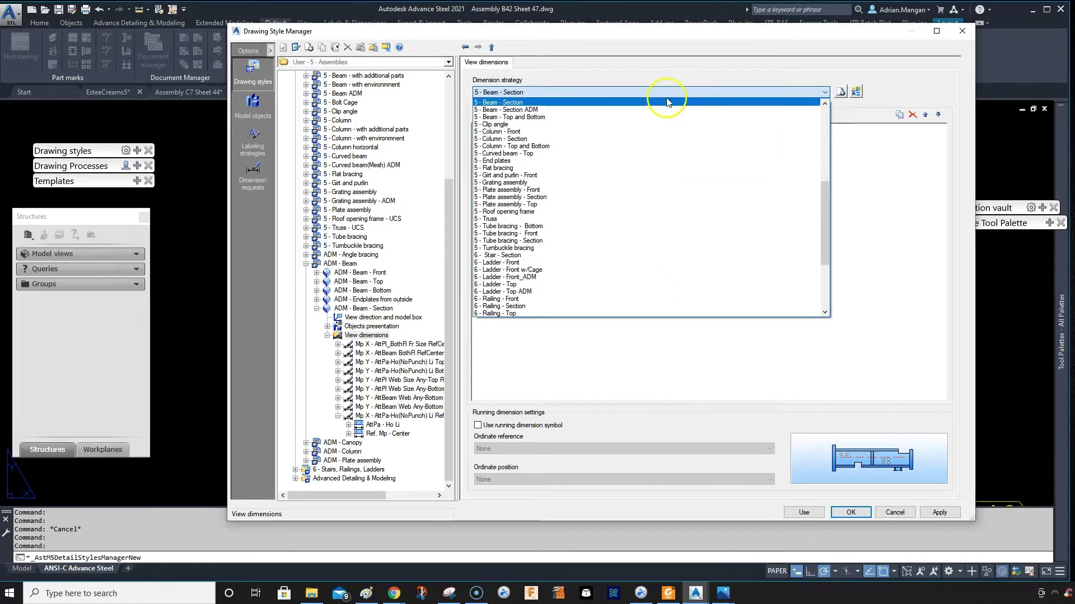
{"action": "left_click", "coordinate": [571, 107]}
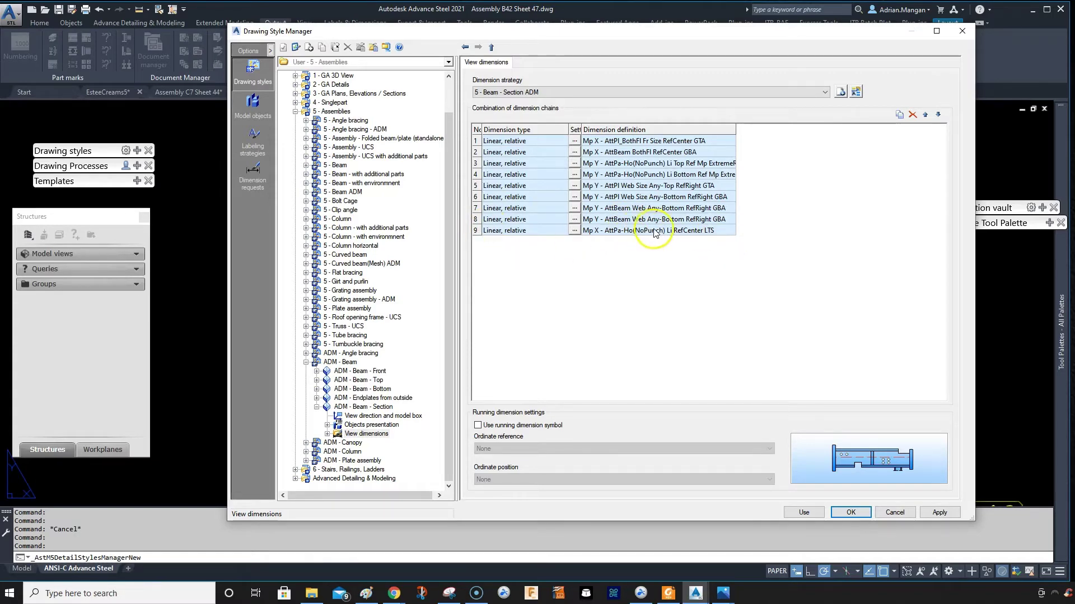
Step: Copy chain 9's dimension definition, replacing Center with FACE in its name
{"action": "double_click", "coordinate": [480, 234]}
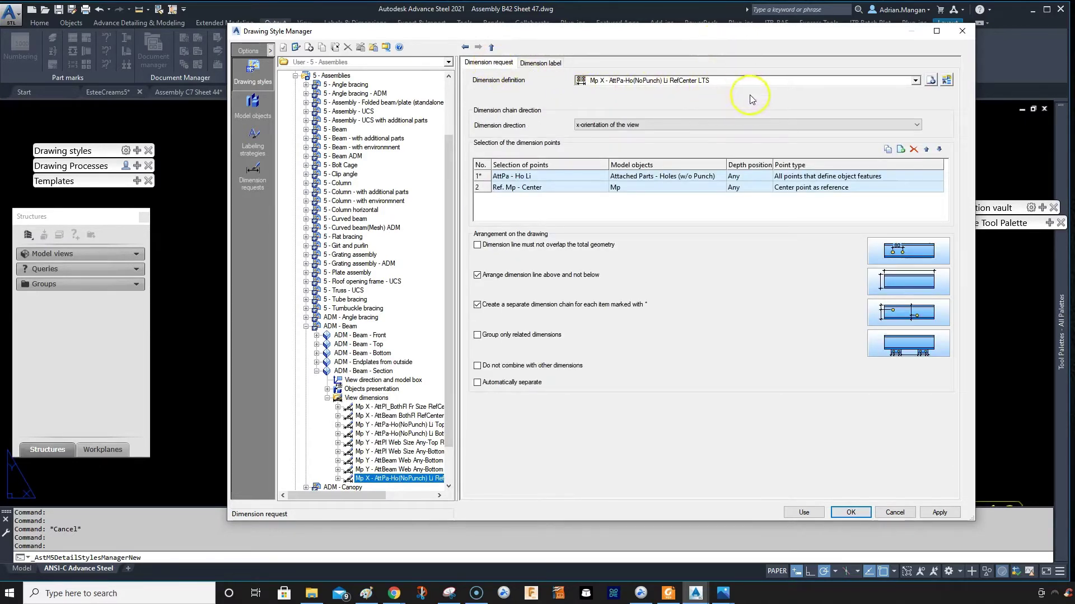
{"action": "left_click", "coordinate": [931, 81]}
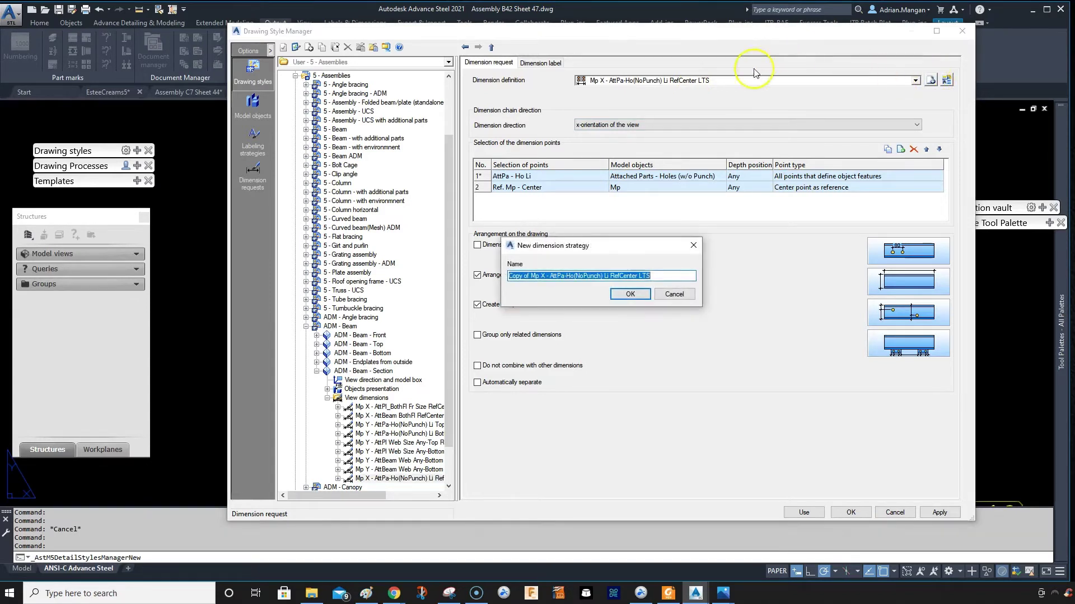
{"action": "left_click", "coordinate": [638, 275]}
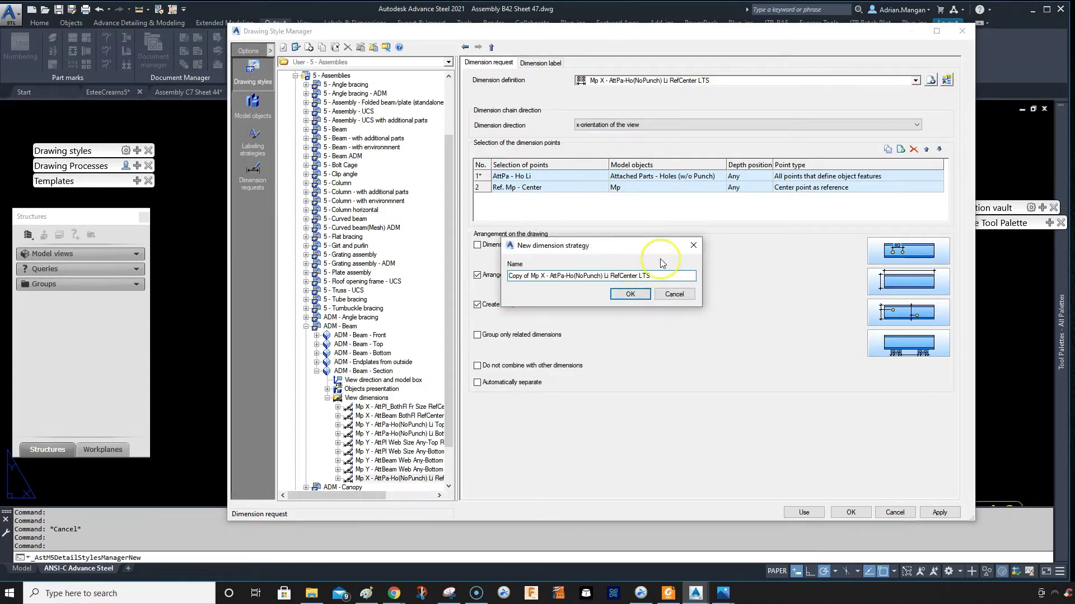
{"action": "key", "text": "BackSpace"}
{"action": "key", "text": "BackSpace"}
{"action": "key", "text": "BackSpace"}
{"action": "key", "text": "BackSpace"}
{"action": "key", "text": "BackSpace"}
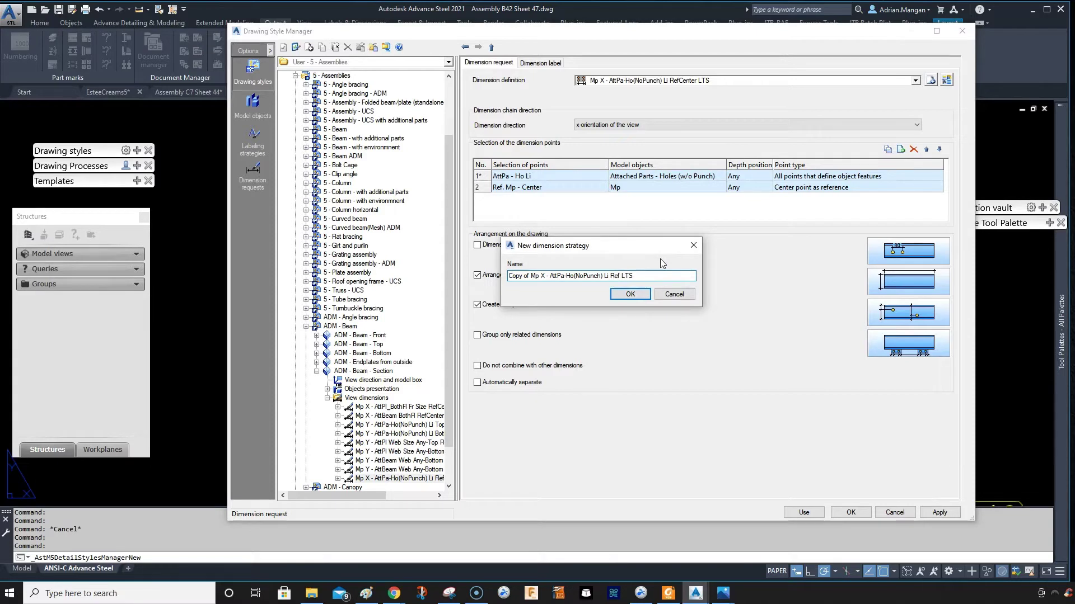
{"action": "type", "text": "FACE"}
{"action": "left_click", "coordinate": [621, 275]}
{"action": "key", "text": "BackSpace"}
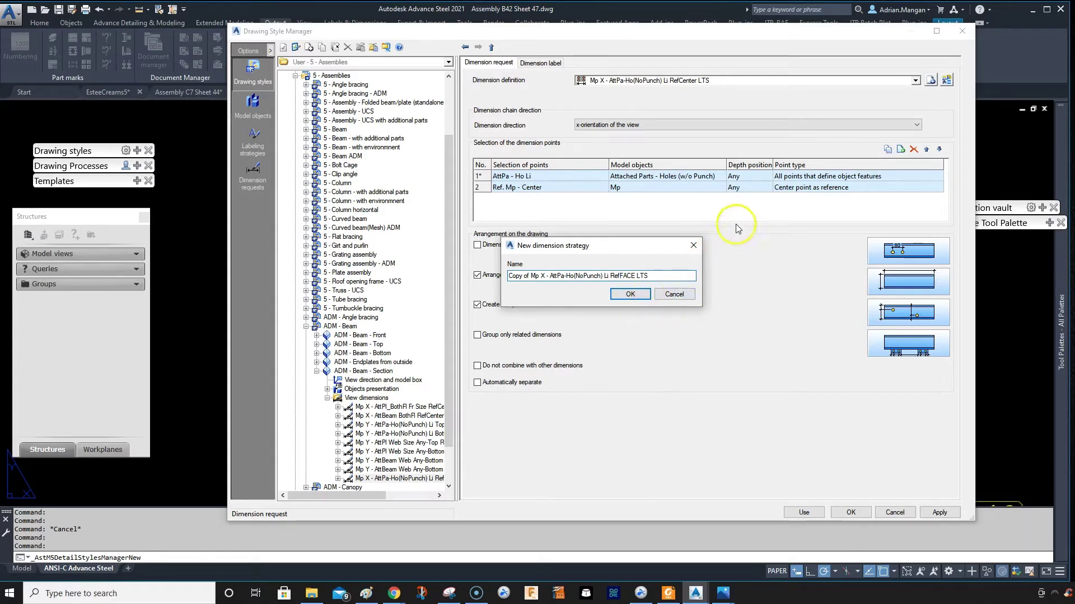
{"action": "left_click", "coordinate": [629, 294]}
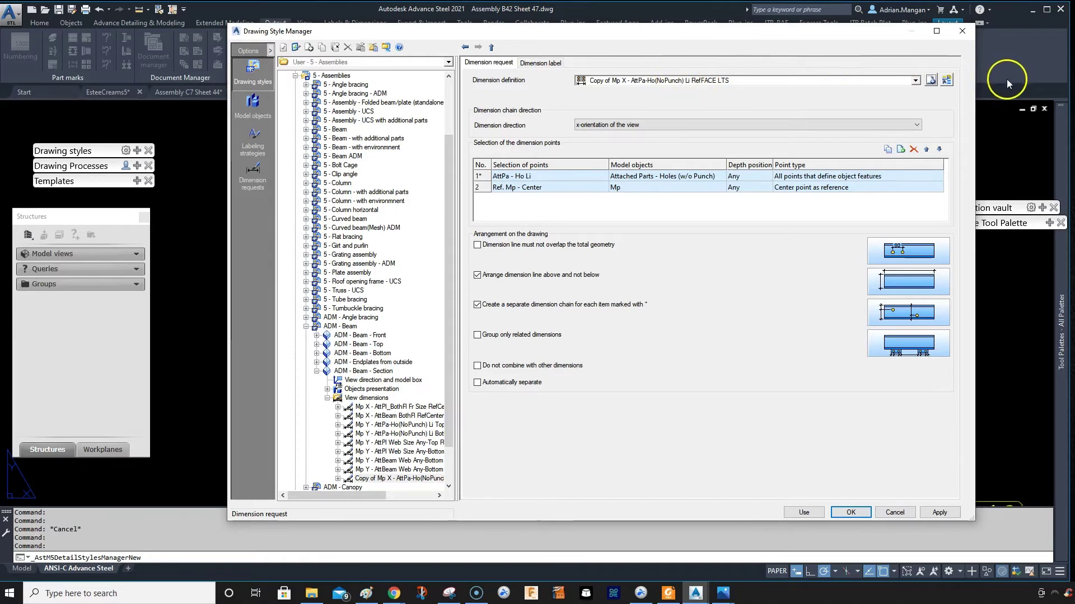
Step: Rename the copy to Mp X - AttPa-Ho(NoPunch) Li RefFACE LTS without the Copy of prefix
{"action": "left_click", "coordinate": [947, 80]}
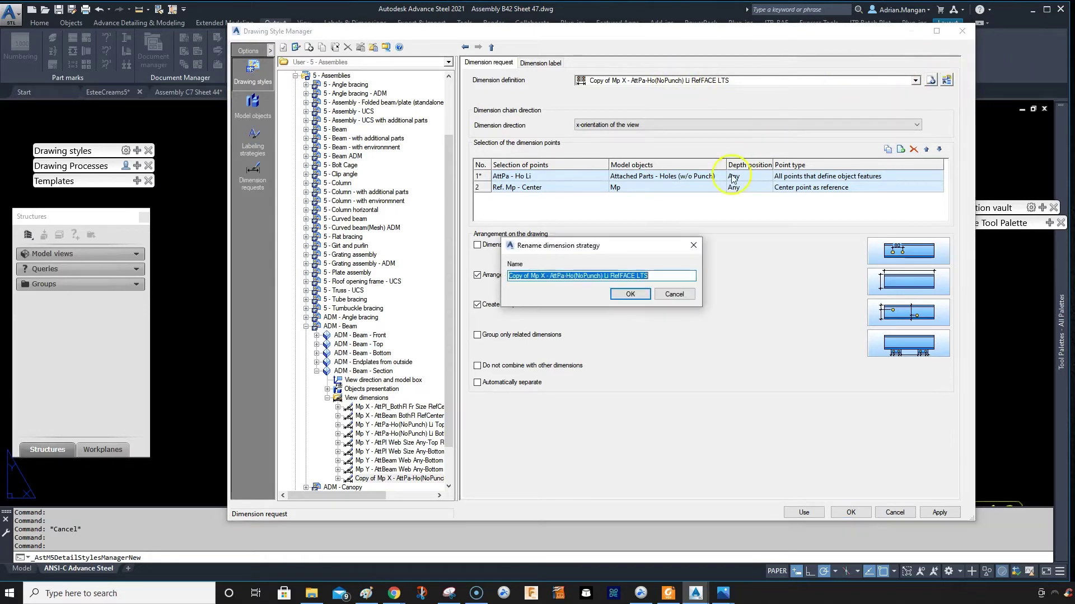
{"action": "left_click", "coordinate": [531, 276]}
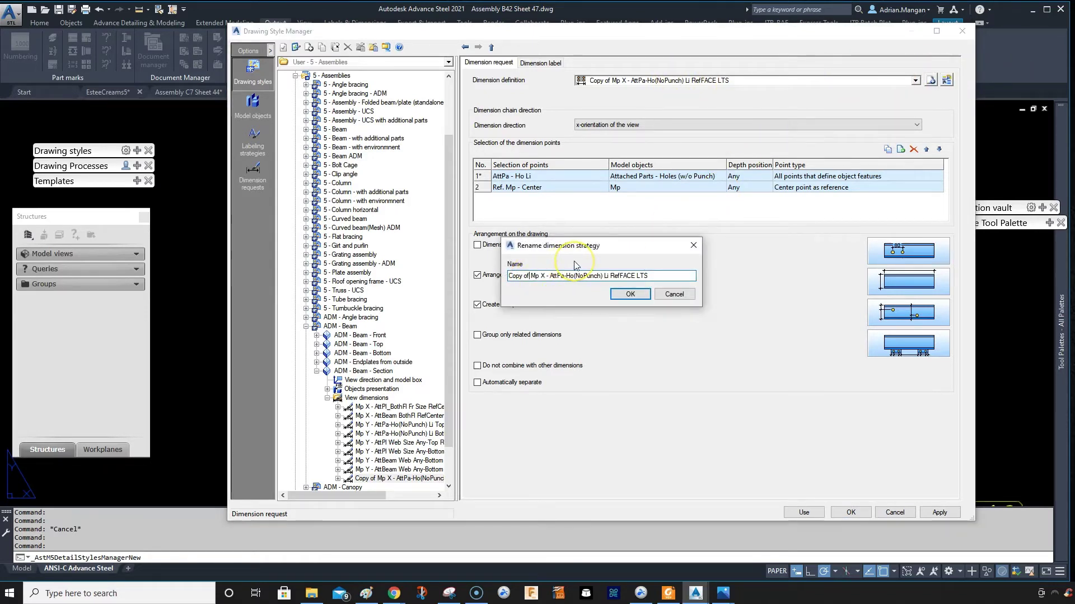
{"action": "key", "text": "BackSpace"}
{"action": "key", "text": "BackSpace"}
{"action": "key", "text": "BackSpace"}
{"action": "key", "text": "BackSpace"}
{"action": "key", "text": "BackSpace"}
{"action": "key", "text": "BackSpace"}
{"action": "key", "text": "BackSpace"}
{"action": "key", "text": "BackSpace"}
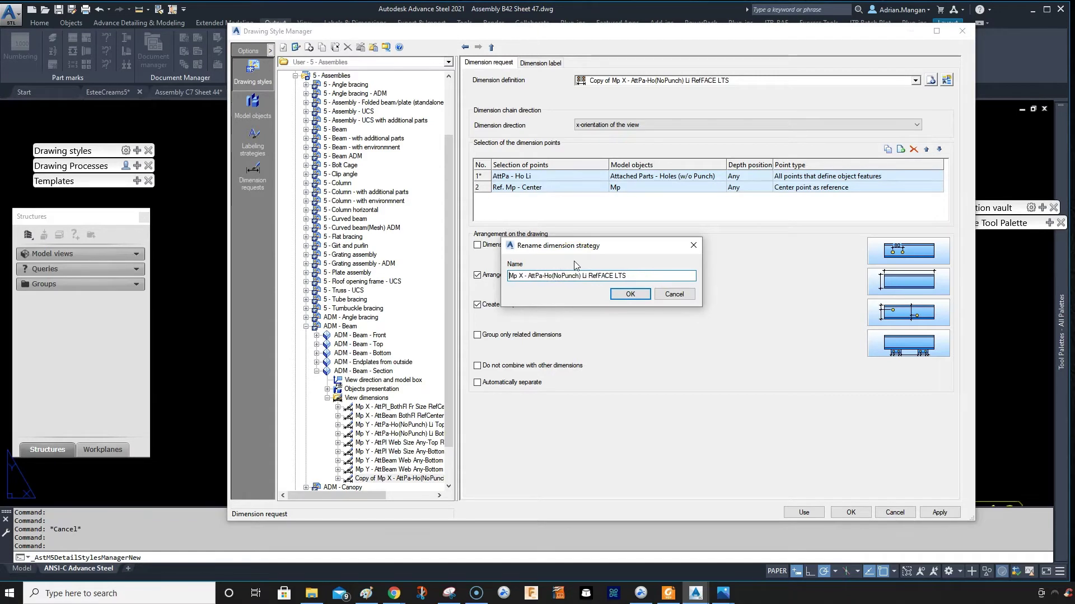
{"action": "left_click", "coordinate": [634, 289]}
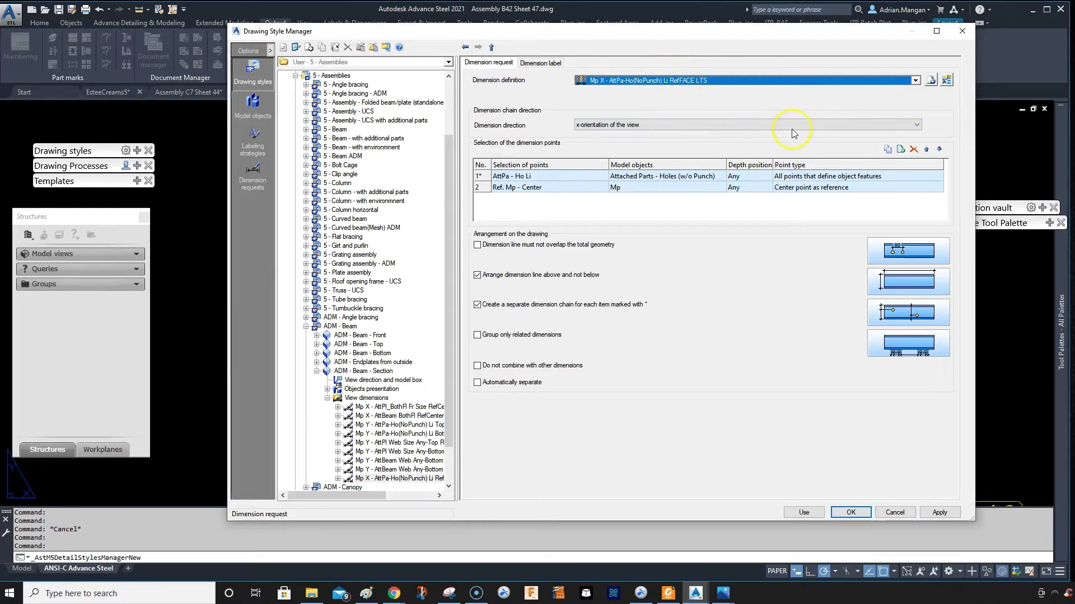
{"action": "key", "text": "Tab"}
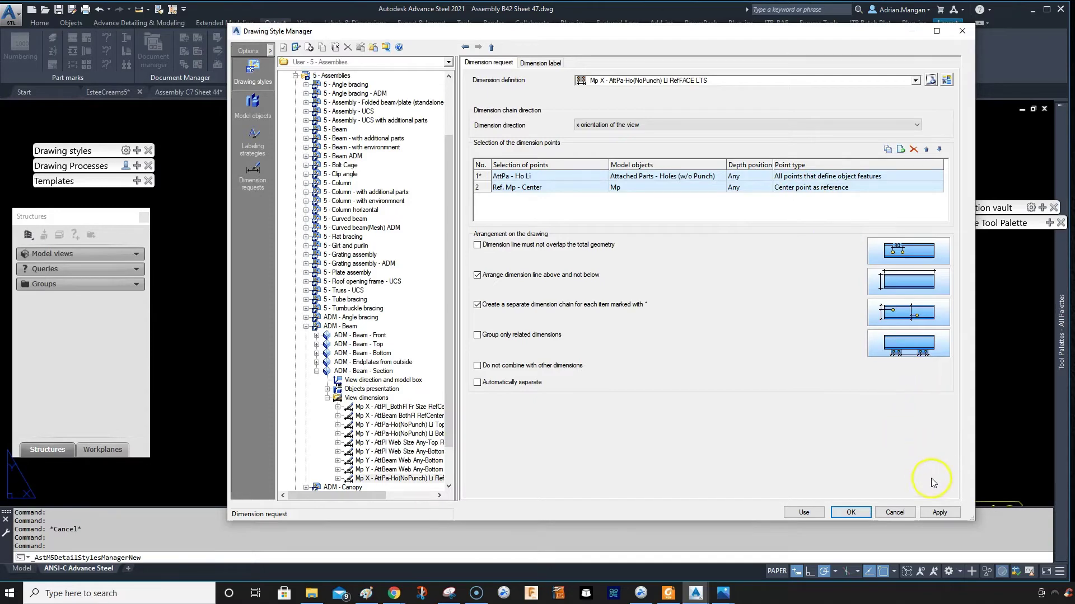
Step: Try the Ref. AttPa - Extreme Right and Extreme Left point types for row 2
{"action": "left_click", "coordinate": [520, 188]}
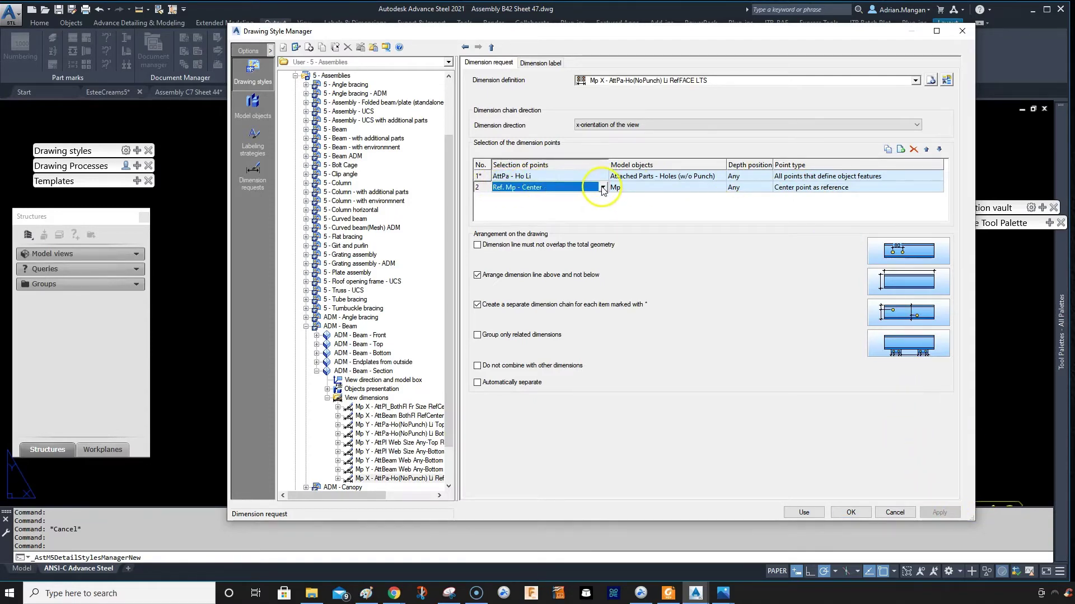
{"action": "left_click", "coordinate": [603, 189]}
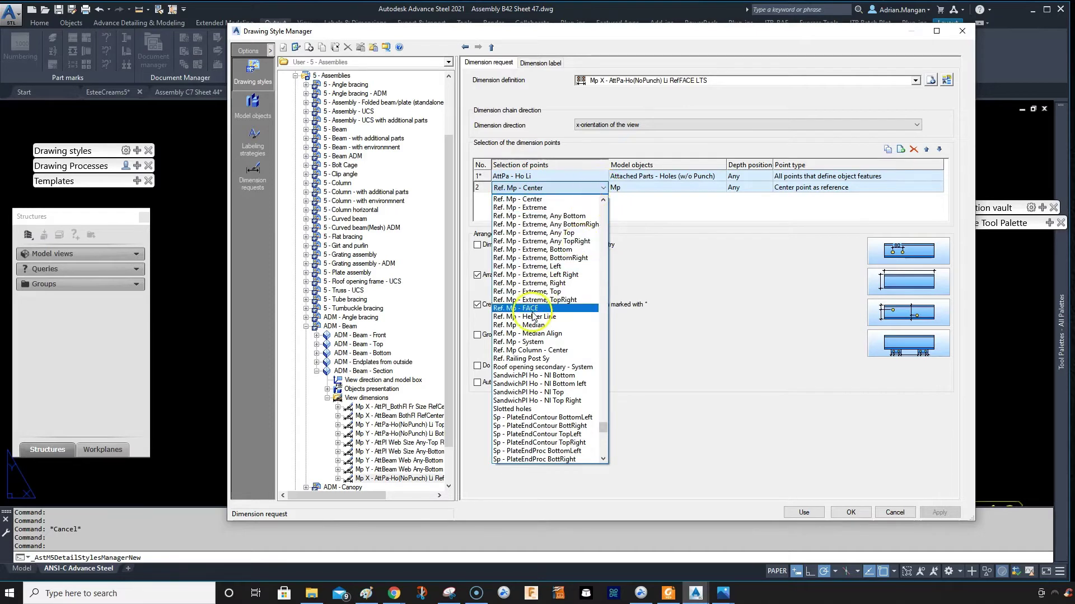
{"action": "scroll", "coordinate": [536, 321], "scroll_direction": "up", "scroll_amount": 1}
{"action": "scroll", "coordinate": [537, 321], "scroll_direction": "up", "scroll_amount": 2}
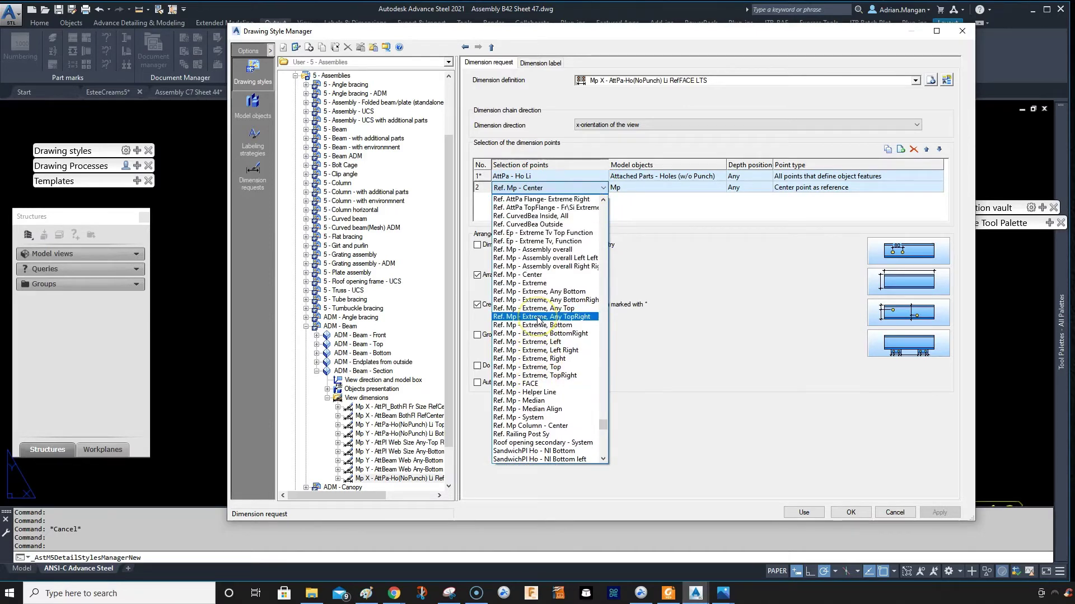
{"action": "scroll", "coordinate": [537, 296], "scroll_direction": "up", "scroll_amount": 3}
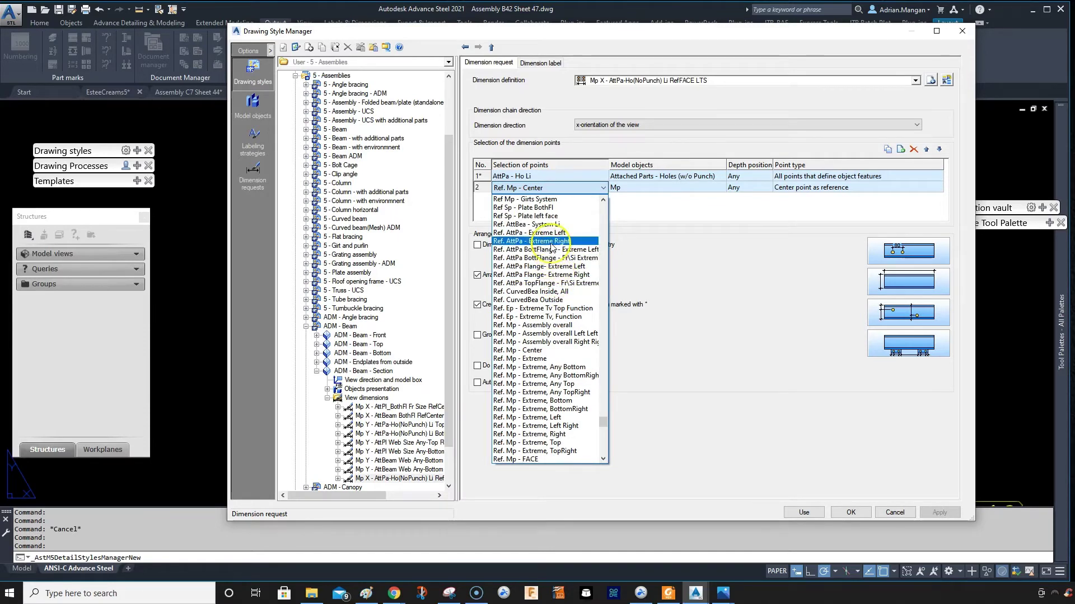
{"action": "scroll", "coordinate": [553, 249], "scroll_direction": "up", "scroll_amount": 1}
{"action": "left_click", "coordinate": [553, 268]}
{"action": "scroll", "coordinate": [553, 269], "scroll_direction": "up", "scroll_amount": 3}
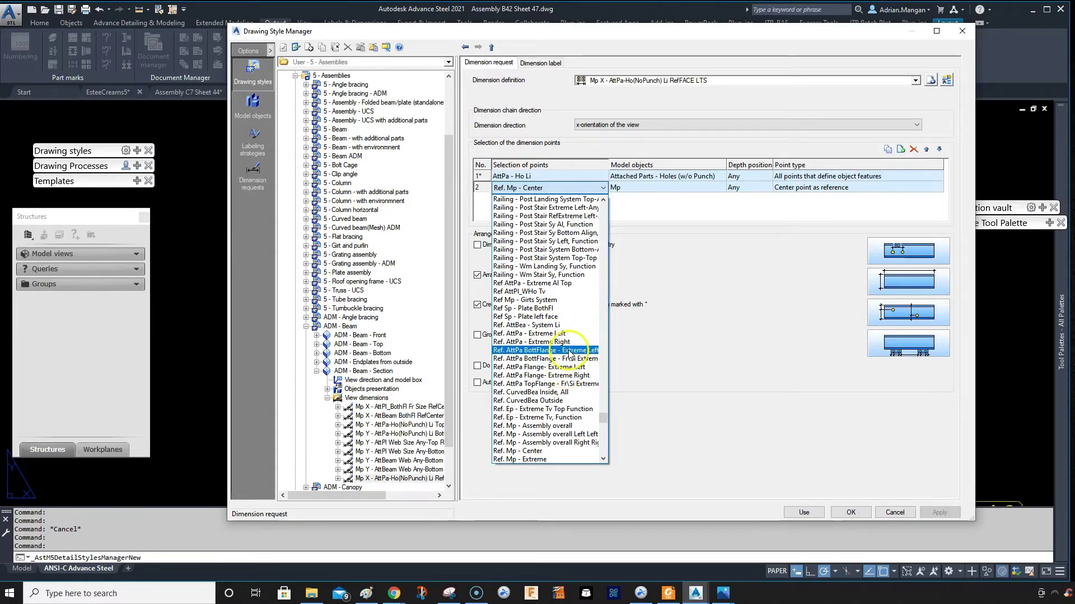
{"action": "left_click", "coordinate": [571, 342]}
{"action": "key", "text": "Up"}
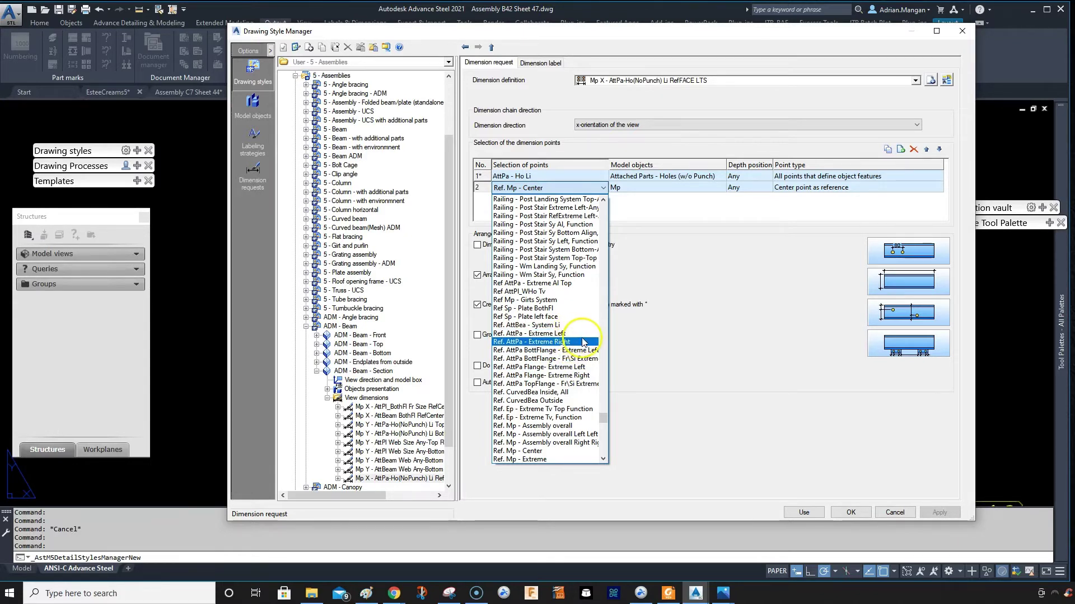
Step: Set row 2's Selection of points to Mp - AttPa, Right
{"action": "scroll", "coordinate": [579, 343], "scroll_direction": "down", "scroll_amount": 2}
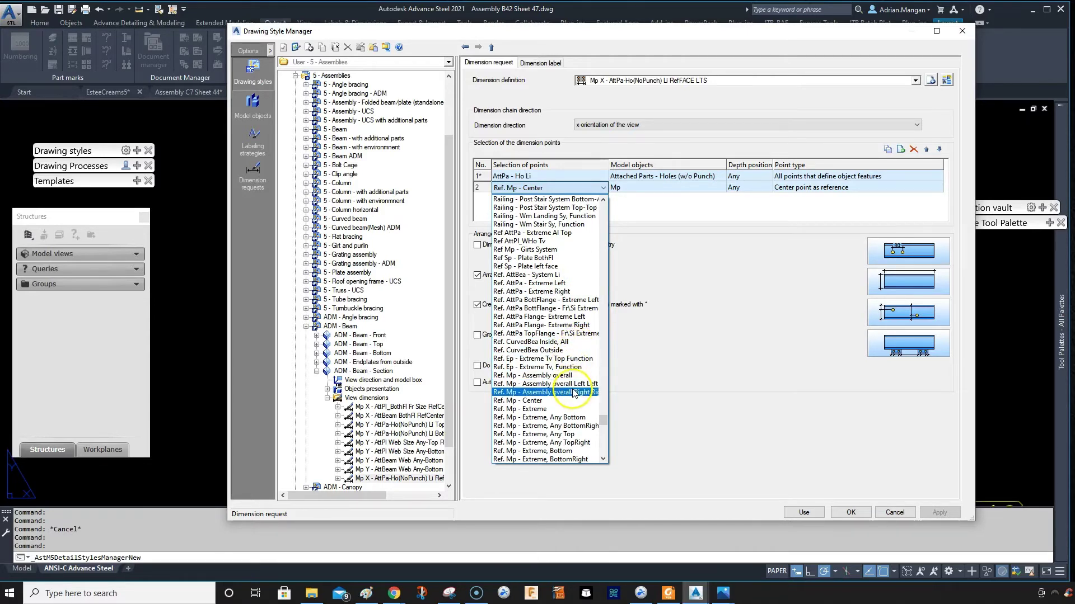
{"action": "scroll", "coordinate": [570, 392], "scroll_direction": "down", "scroll_amount": 1}
{"action": "scroll", "coordinate": [571, 392], "scroll_direction": "down", "scroll_amount": 2}
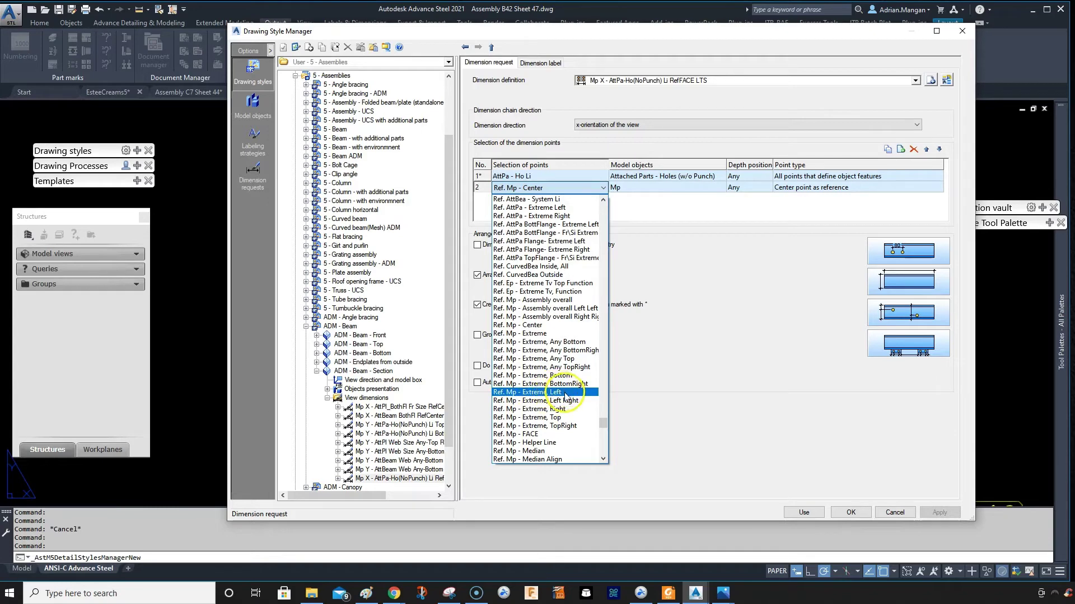
{"action": "scroll", "coordinate": [559, 400], "scroll_direction": "down", "scroll_amount": 3}
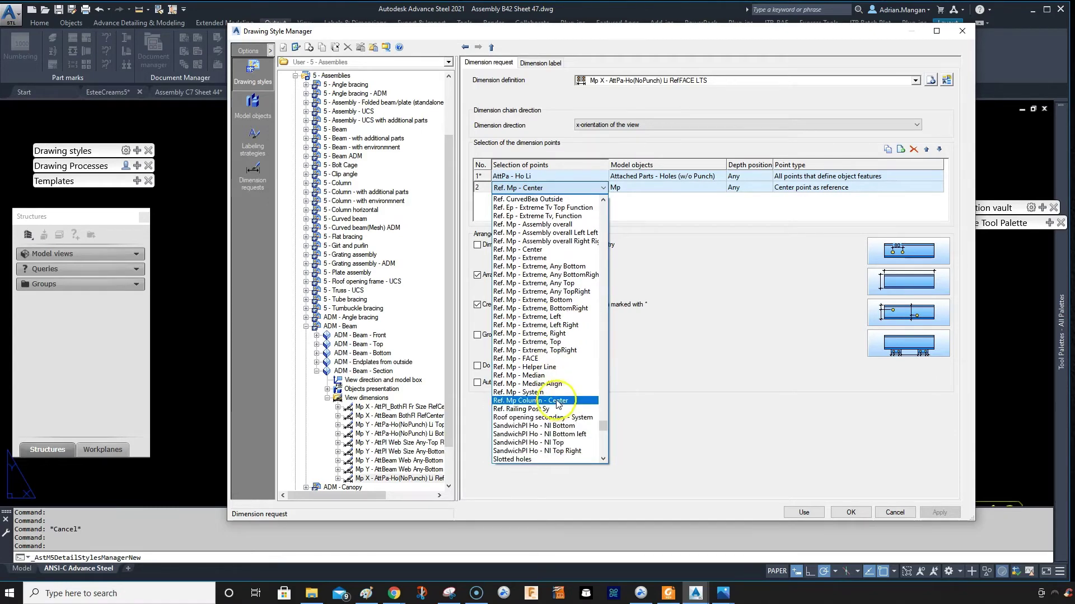
{"action": "scroll", "coordinate": [557, 402], "scroll_direction": "up", "scroll_amount": 10}
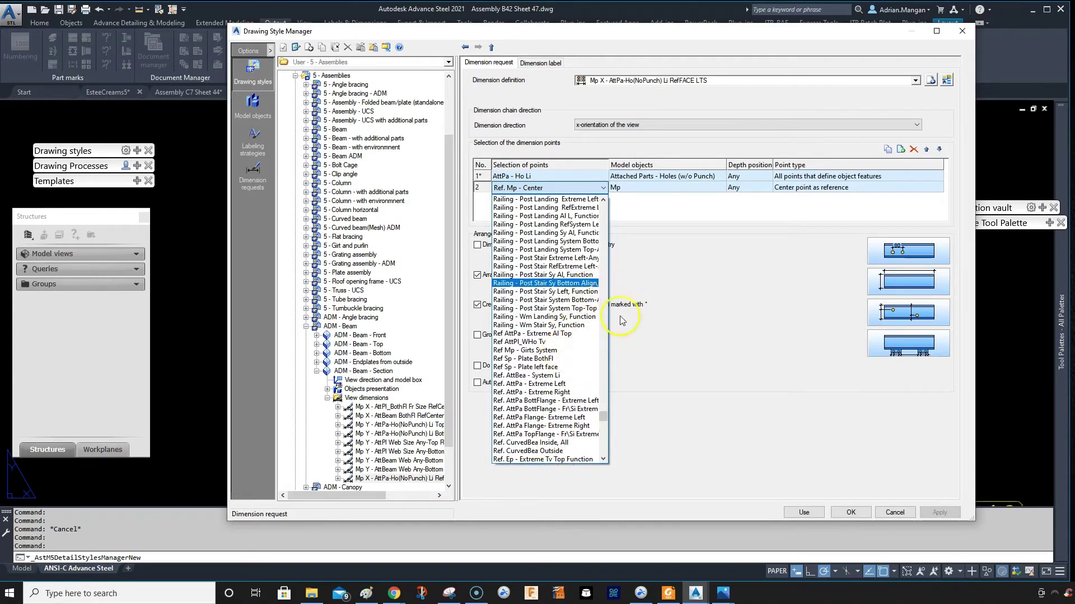
{"action": "left_click_drag", "start_coordinate": [603, 416], "coordinate": [614, 244]}
{"action": "scroll", "coordinate": [594, 319], "scroll_direction": "up", "scroll_amount": 1}
{"action": "scroll", "coordinate": [579, 293], "scroll_direction": "up", "scroll_amount": 3}
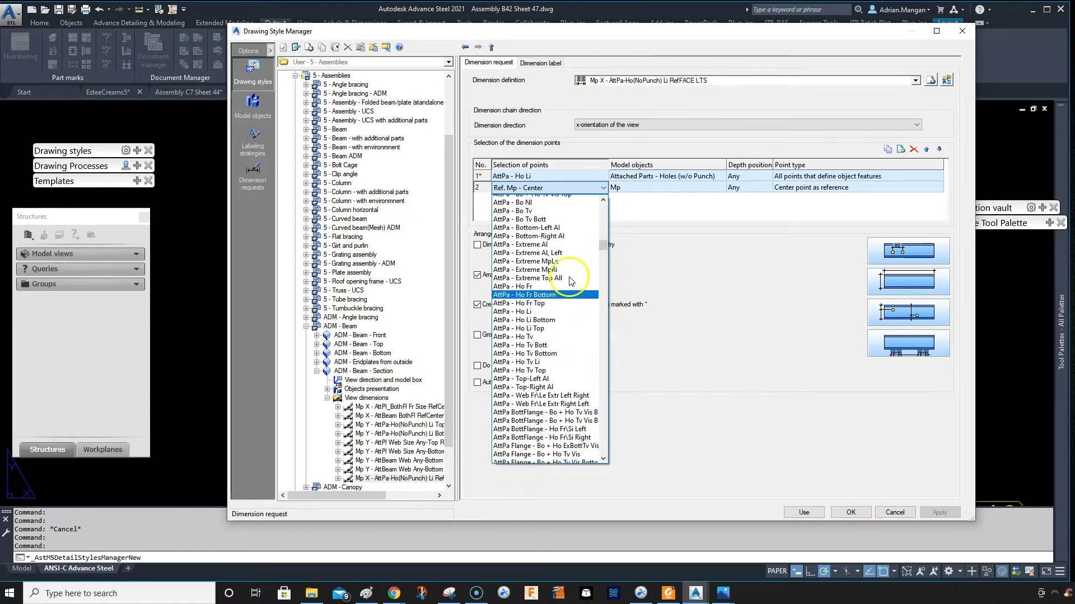
{"action": "scroll", "coordinate": [568, 286], "scroll_direction": "up", "scroll_amount": 4}
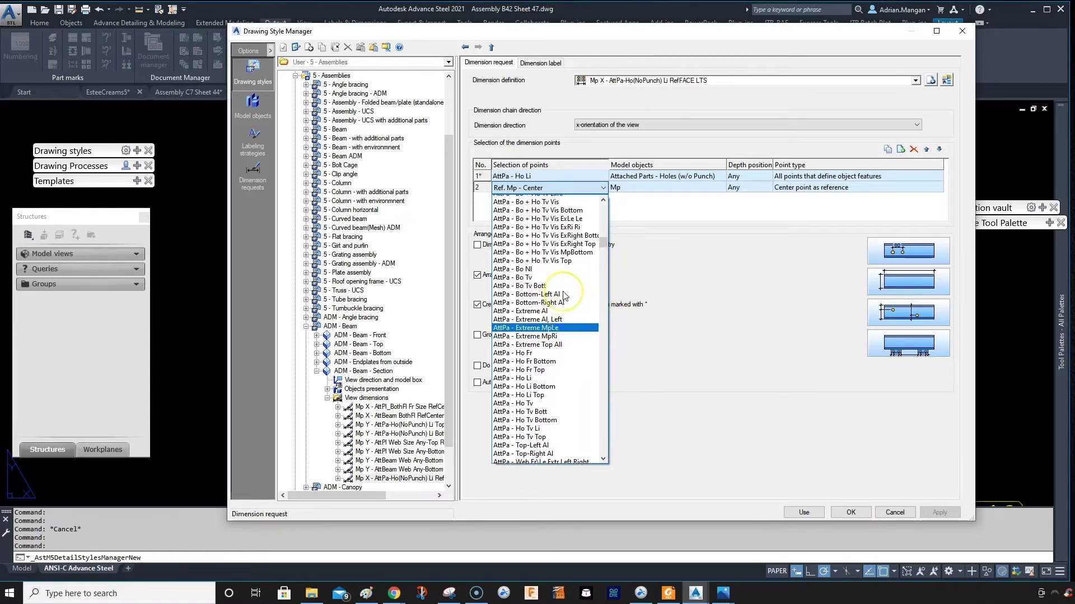
{"action": "scroll", "coordinate": [564, 295], "scroll_direction": "up", "scroll_amount": 7}
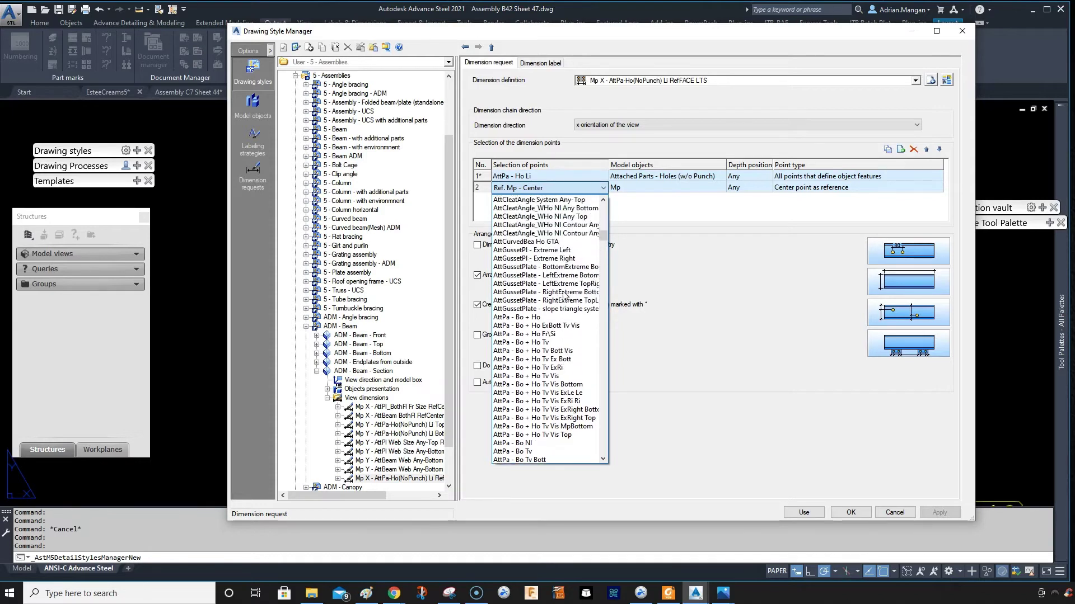
{"action": "scroll", "coordinate": [562, 295], "scroll_direction": "up", "scroll_amount": 6}
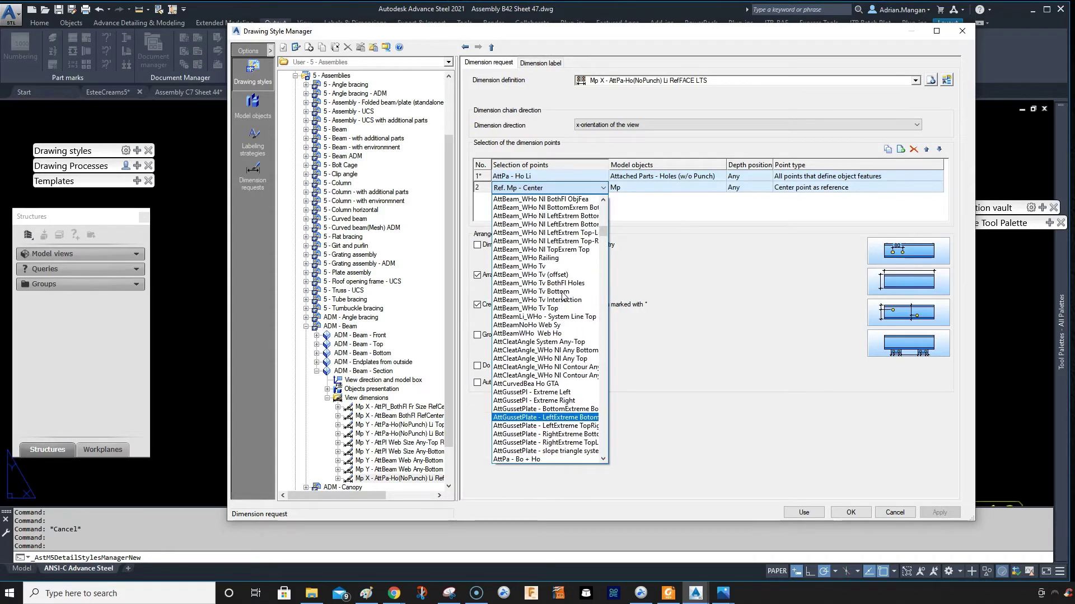
{"action": "scroll", "coordinate": [563, 296], "scroll_direction": "up", "scroll_amount": 2}
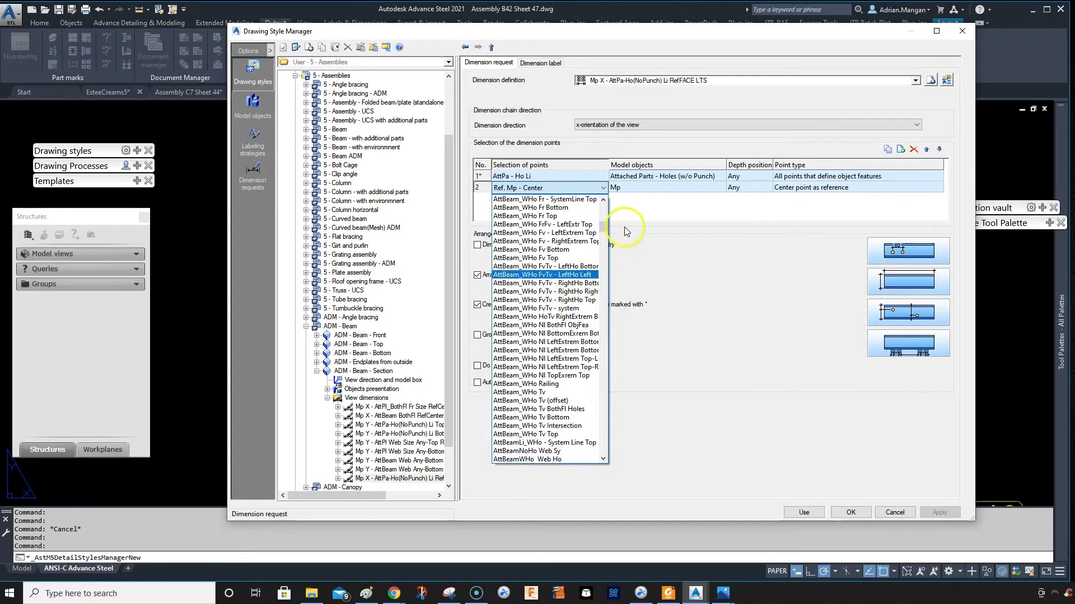
{"action": "left_click_drag", "start_coordinate": [606, 227], "coordinate": [602, 362]}
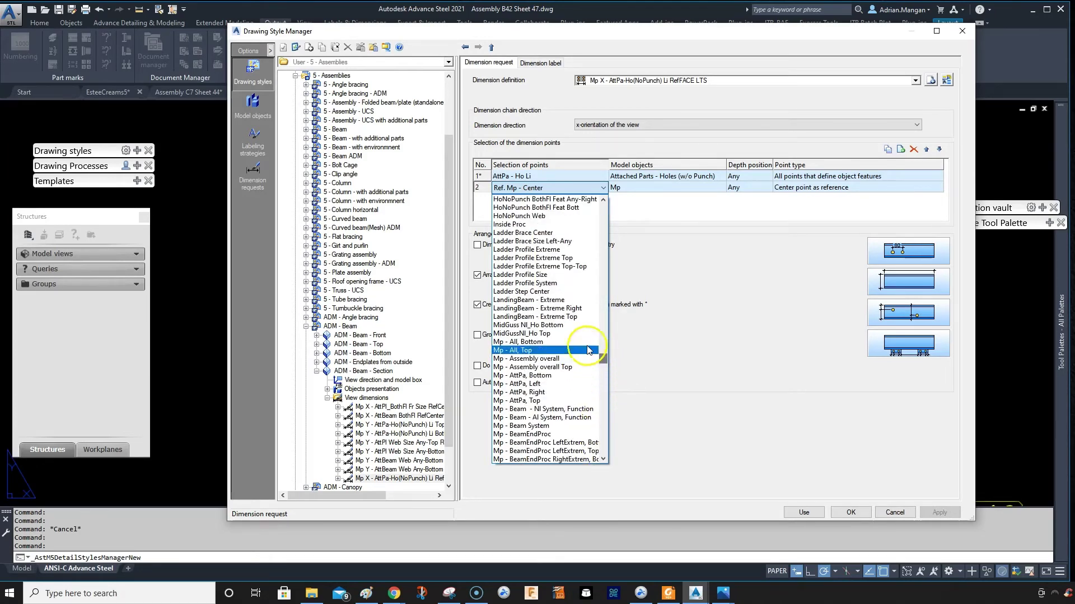
{"action": "left_click", "coordinate": [530, 392]}
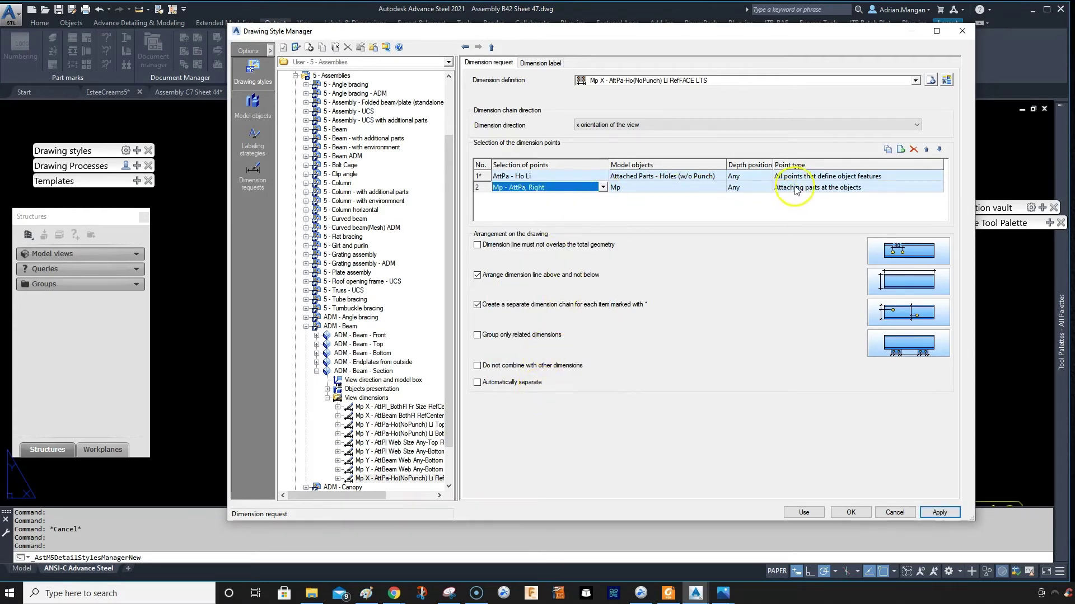
{"action": "double_click", "coordinate": [481, 188]}
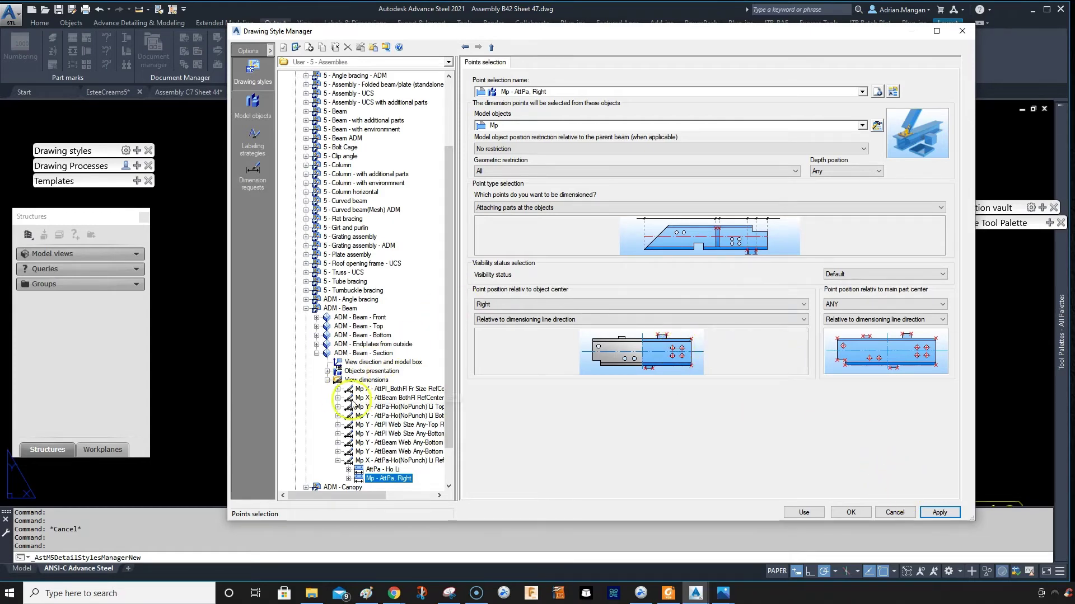
Step: Give the RefFACE LTS dimension a centered 98 label and close the manager with OK
{"action": "left_click", "coordinate": [383, 462]}
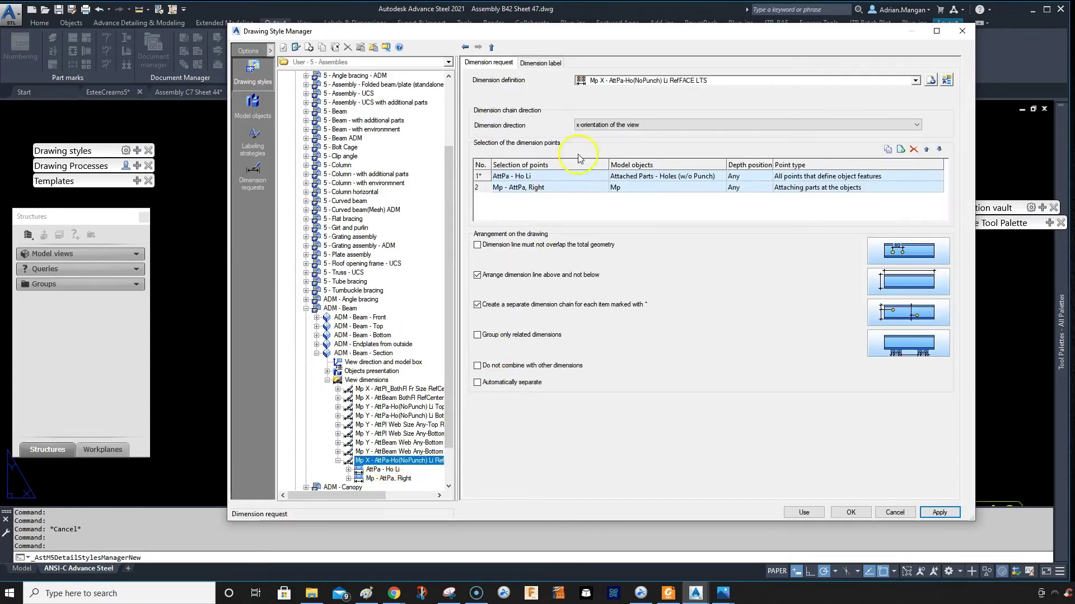
{"action": "left_click", "coordinate": [540, 62]}
{"action": "left_click", "coordinate": [494, 97]}
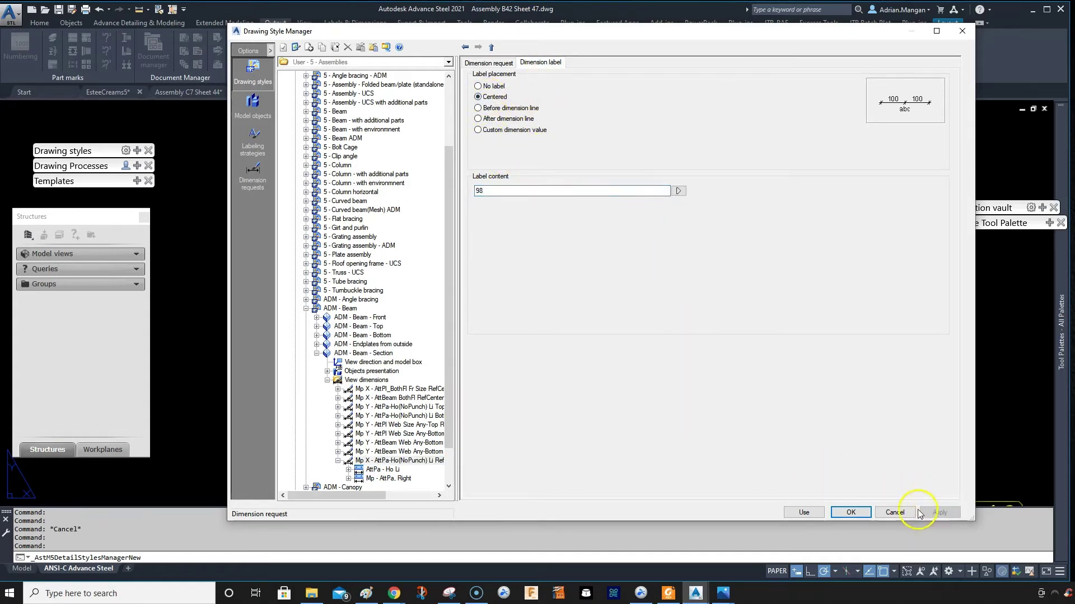
{"action": "left_click", "coordinate": [839, 512]}
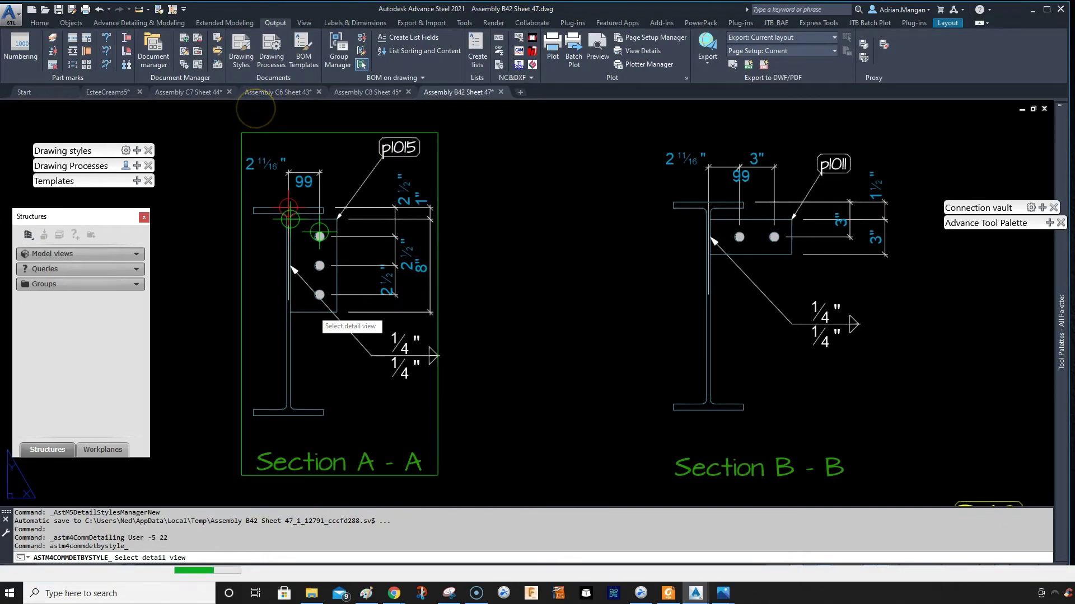
Step: Update Section A-A by style, then check the 98 label on Sections A-A and B-B
{"action": "left_click", "coordinate": [316, 318]}
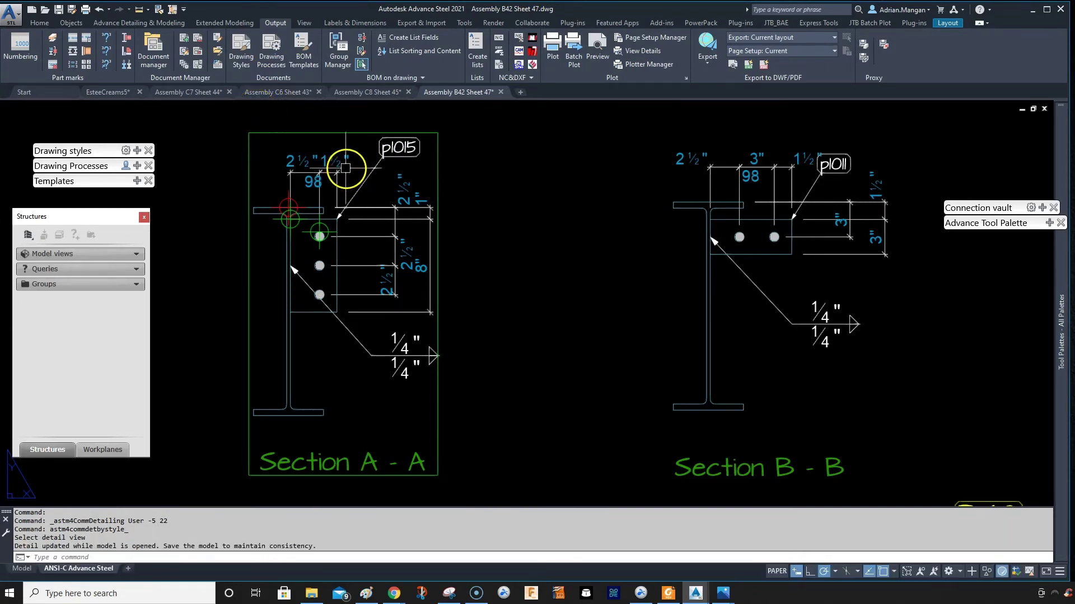
{"action": "scroll", "coordinate": [748, 200], "scroll_direction": "up", "scroll_amount": 2}
{"action": "middle_click_drag", "start_coordinate": [746, 200], "coordinate": [694, 272]}
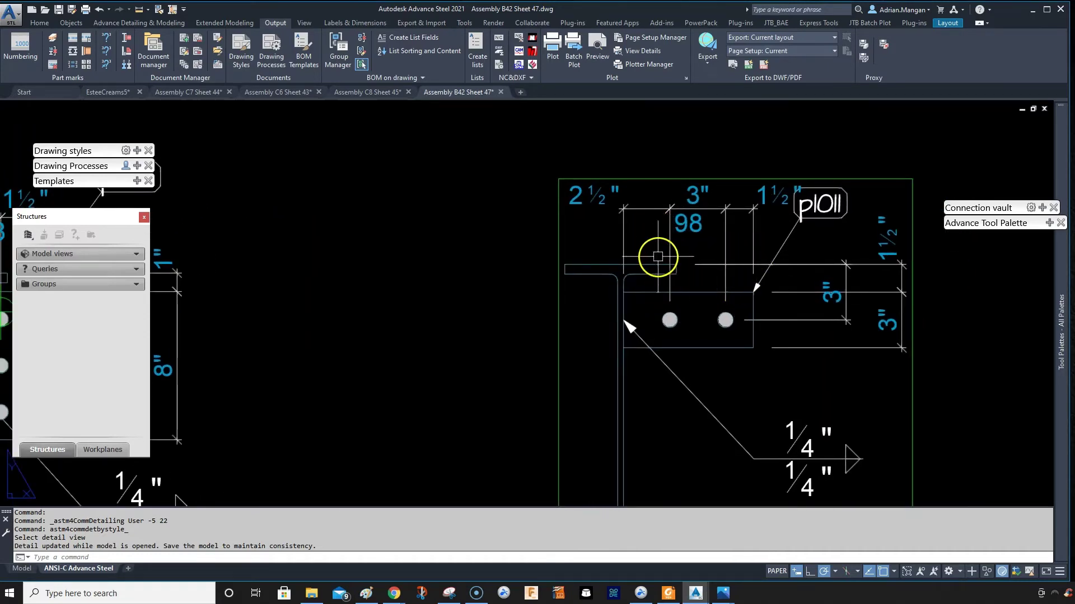
{"action": "scroll", "coordinate": [727, 240], "scroll_direction": "down", "scroll_amount": 4}
{"action": "scroll", "coordinate": [464, 226], "scroll_direction": "up", "scroll_amount": 2}
{"action": "scroll", "coordinate": [463, 226], "scroll_direction": "up", "scroll_amount": 2}
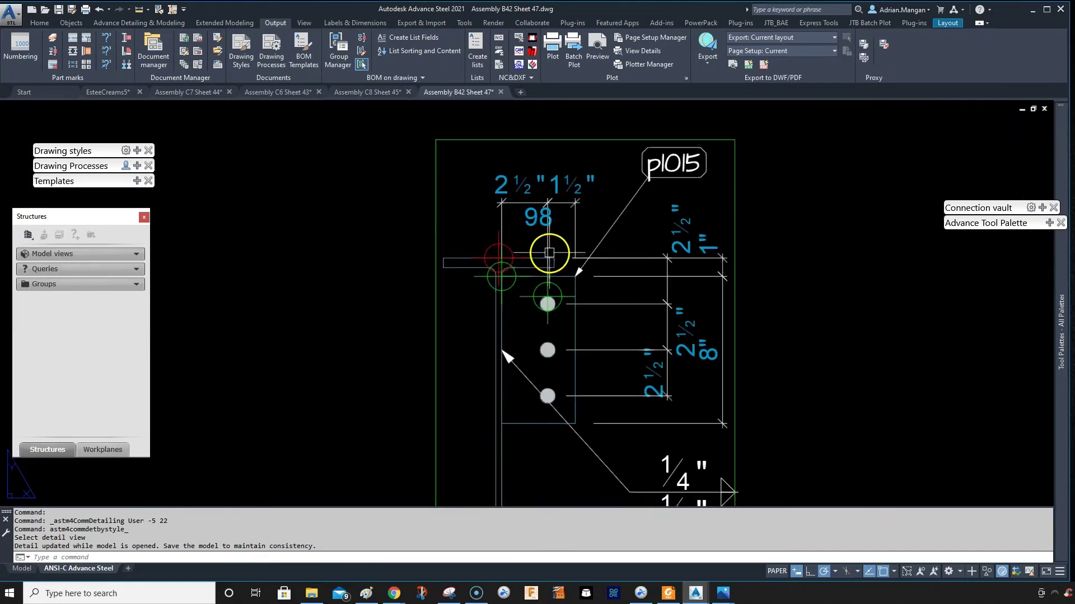
{"action": "scroll", "coordinate": [556, 238], "scroll_direction": "down", "scroll_amount": 2}
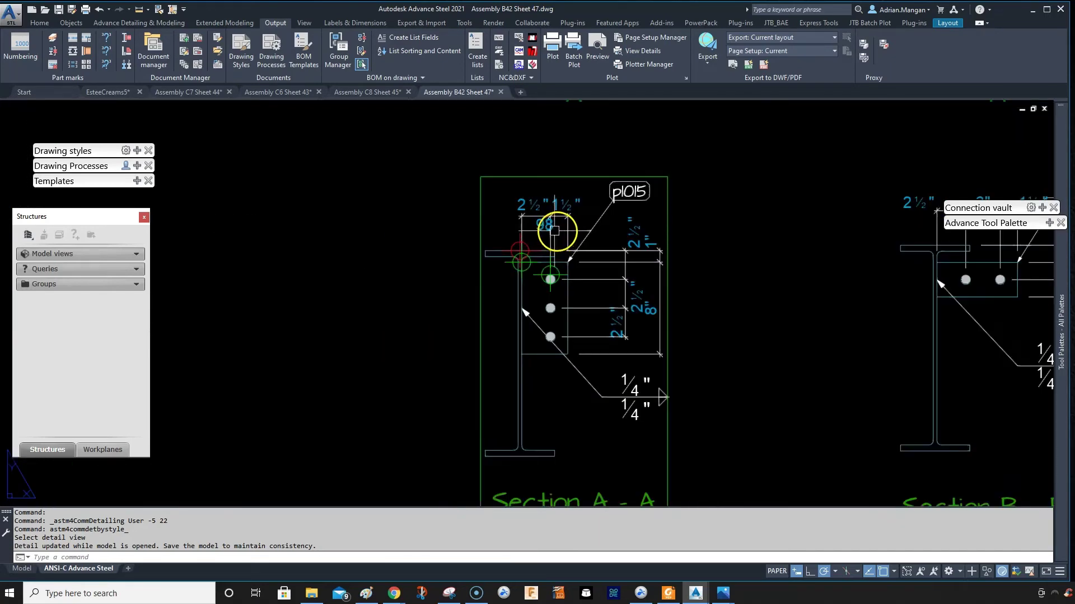
{"action": "scroll", "coordinate": [463, 187], "scroll_direction": "down", "scroll_amount": 3}
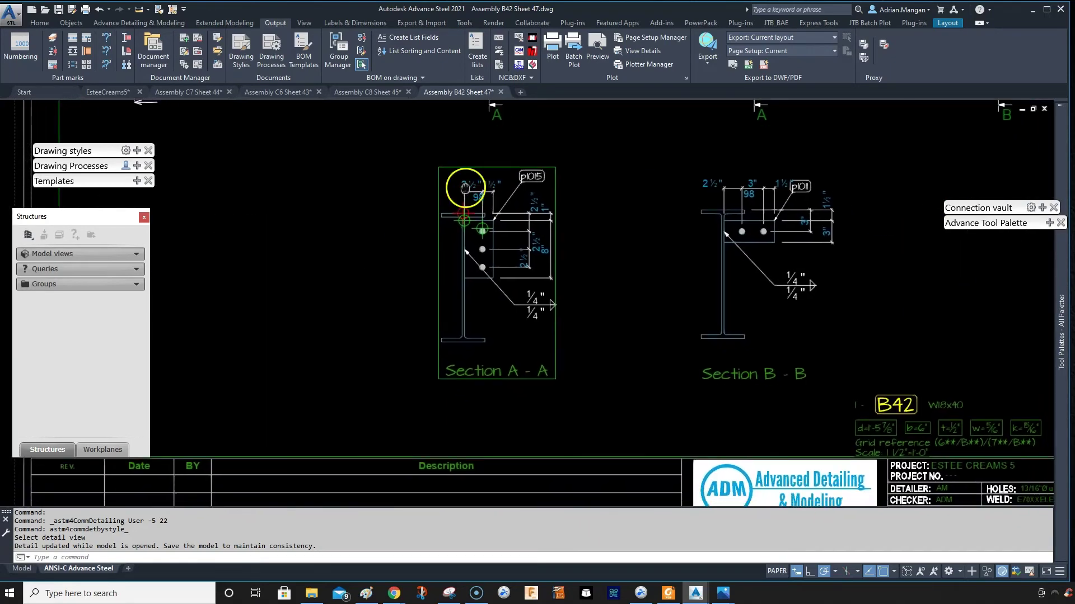
Step: Clear the 98 text, set the hole dimension to No label, apply, and use the style
{"action": "left_click", "coordinate": [188, 59]}
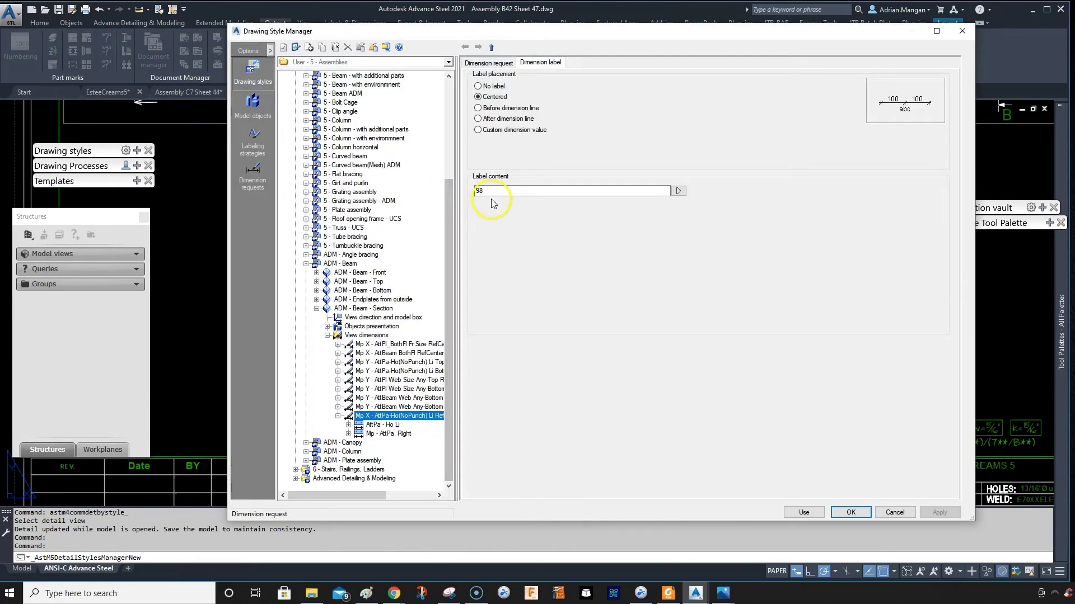
{"action": "double_click", "coordinate": [479, 191]}
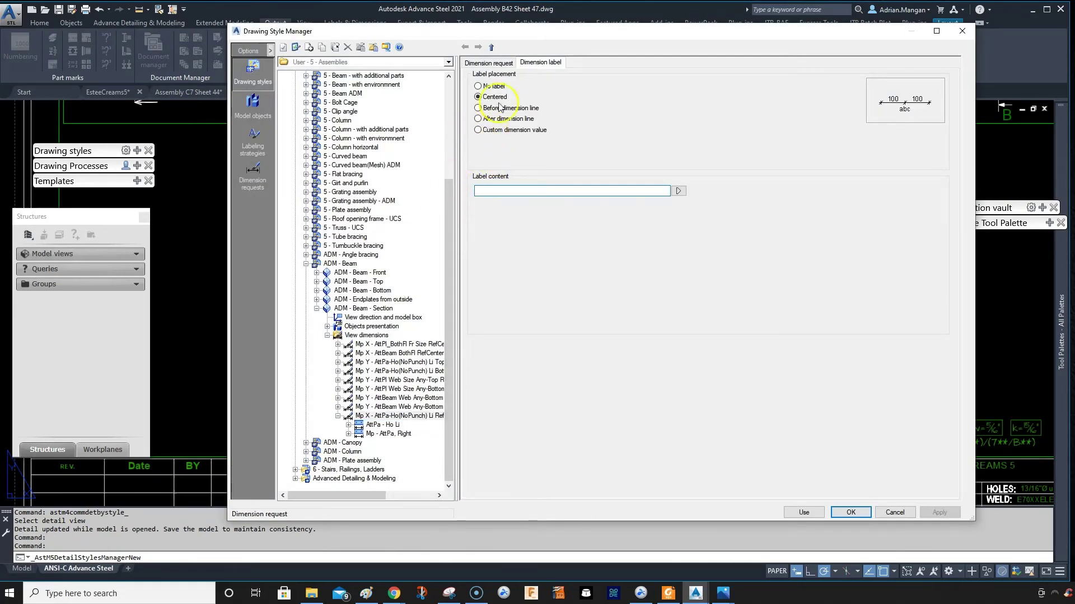
{"action": "left_click", "coordinate": [484, 84]}
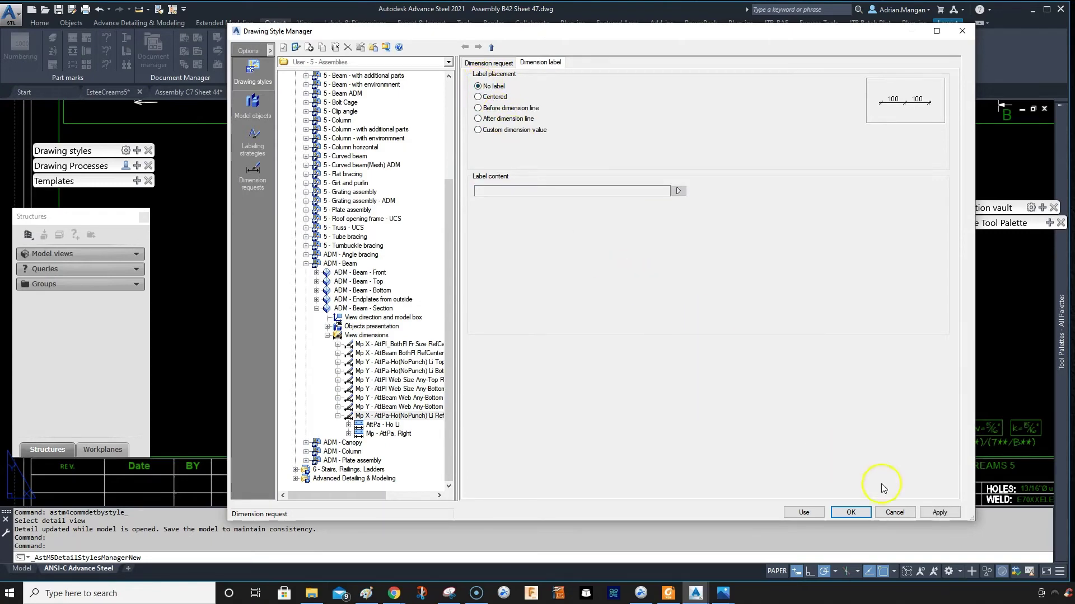
{"action": "left_click", "coordinate": [933, 513]}
{"action": "left_click", "coordinate": [804, 513]}
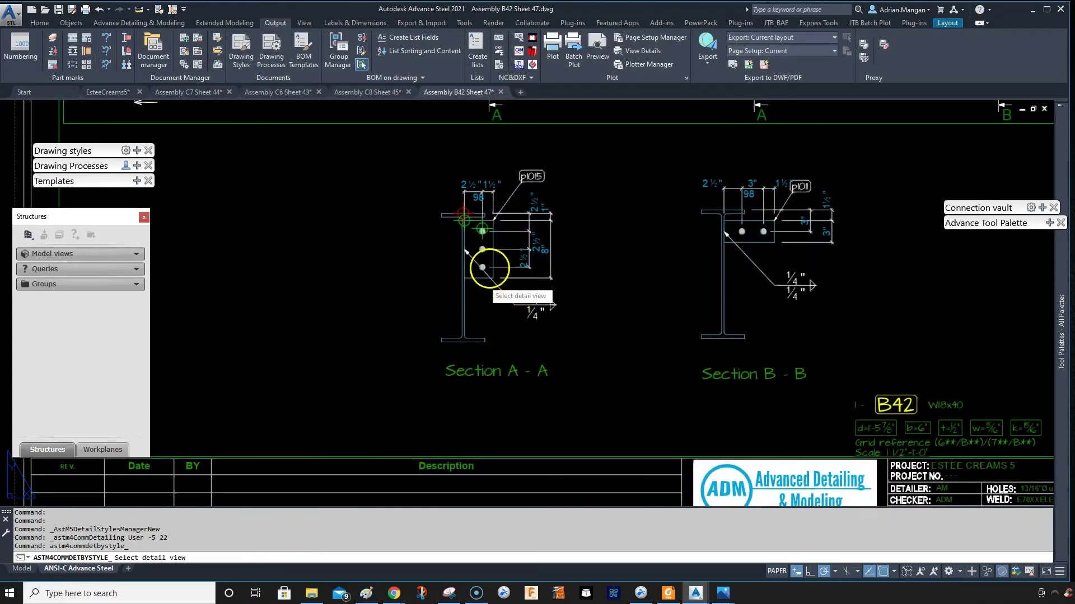
Step: Update the Section A-A detail so its top hole chain reads 2 1/2" and 1 1/2" without the 98 label
{"action": "left_click", "coordinate": [498, 248]}
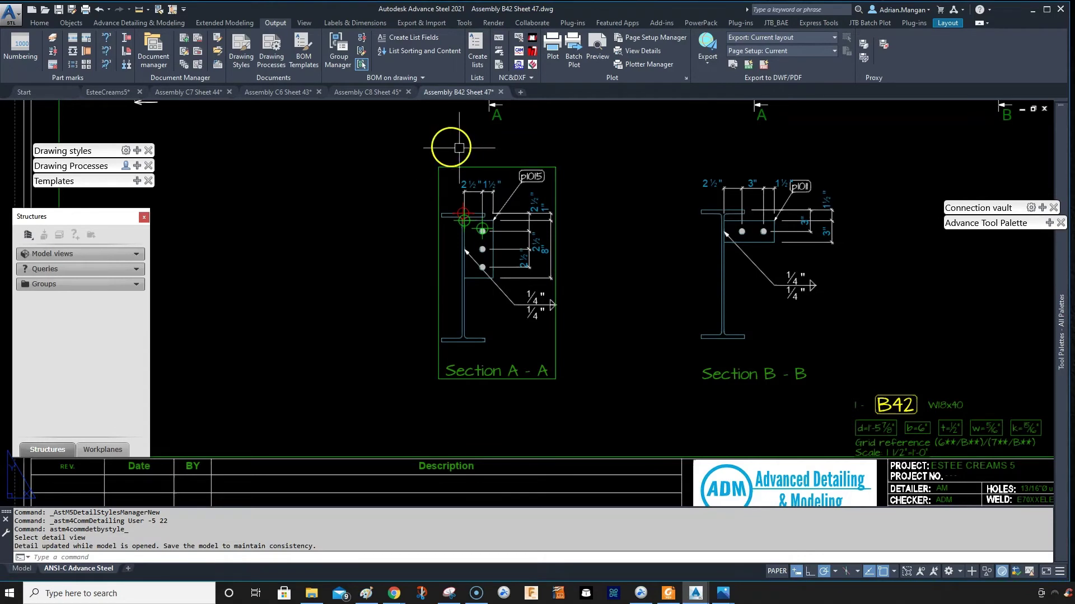
{"action": "scroll", "coordinate": [463, 163], "scroll_direction": "up", "scroll_amount": 6}
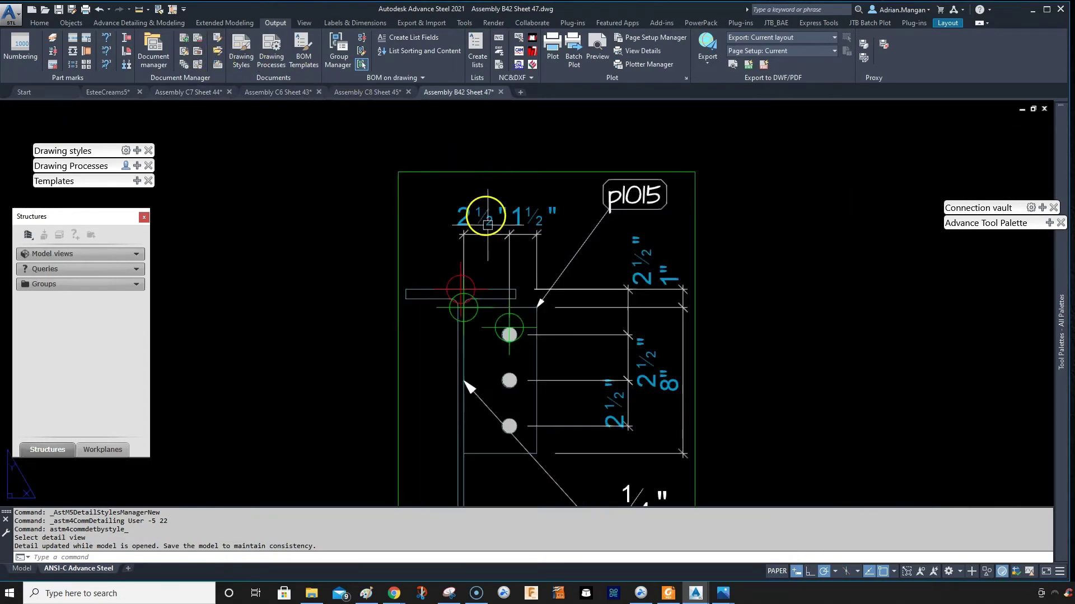
{"action": "left_click", "coordinate": [507, 232]}
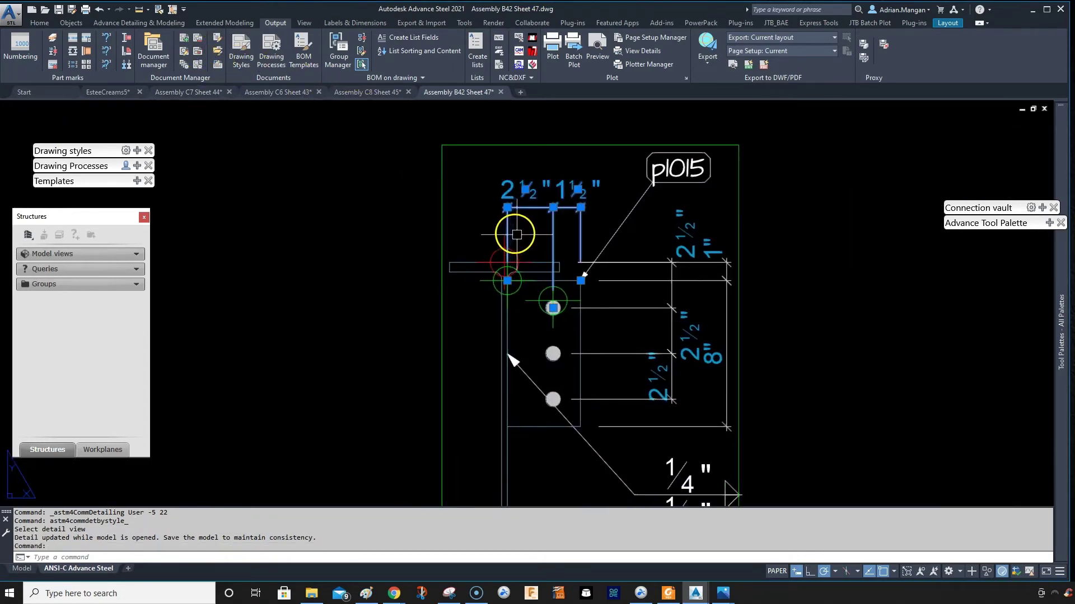
{"action": "key", "text": "Escape"}
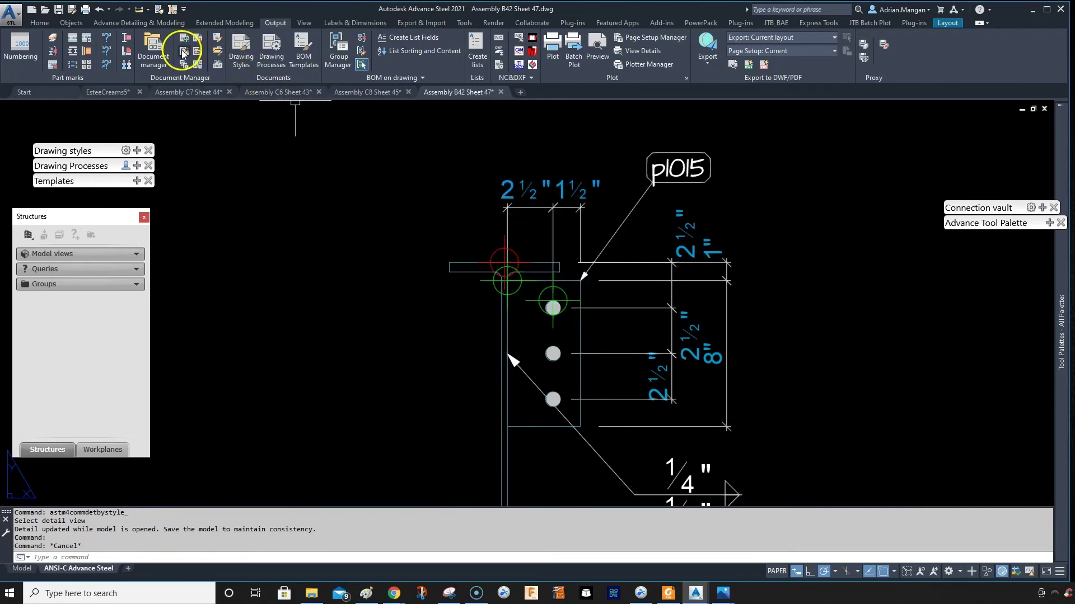
{"action": "double_click", "coordinate": [563, 163]}
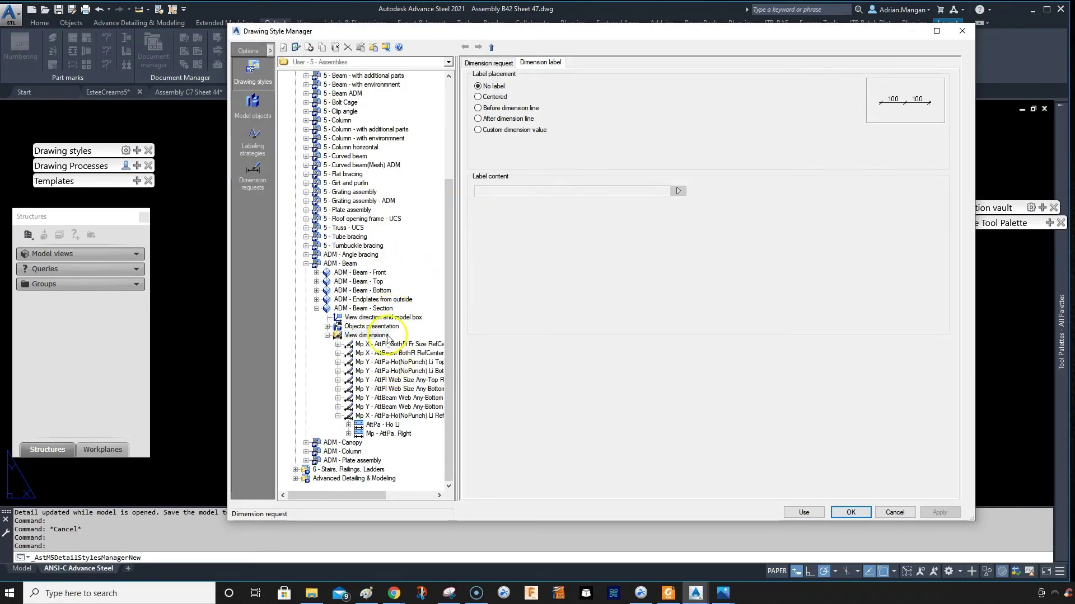
{"action": "left_click", "coordinate": [366, 335]}
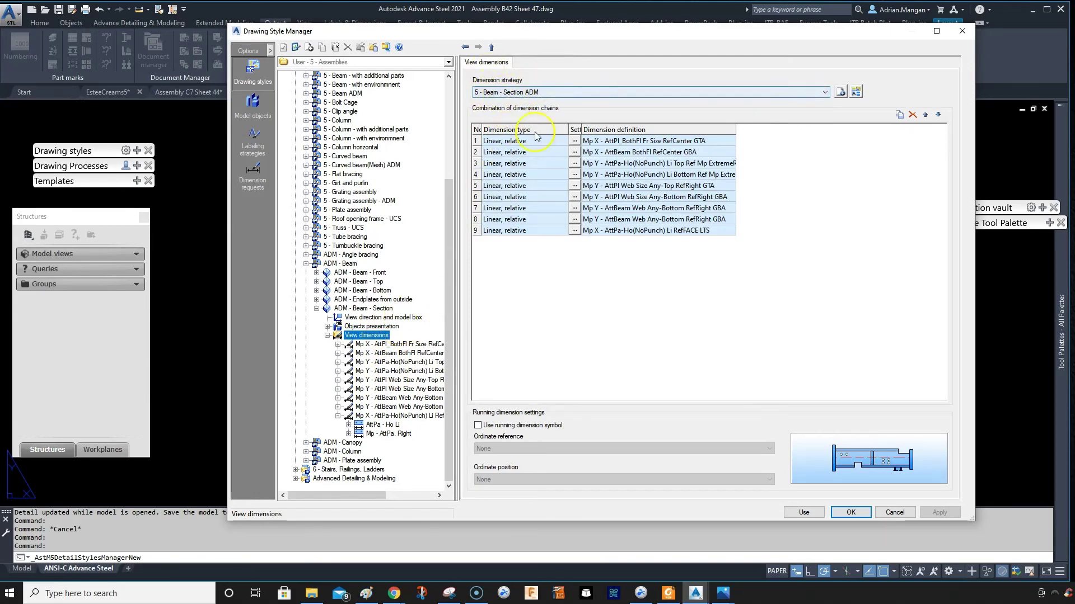
{"action": "left_click", "coordinate": [476, 230]}
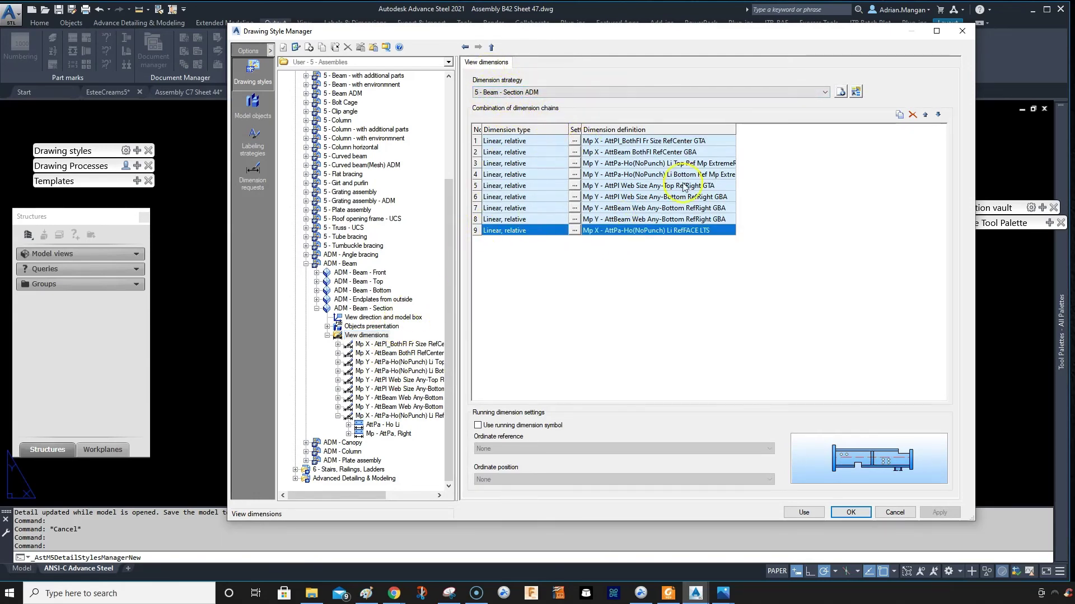
{"action": "left_click", "coordinate": [913, 115]}
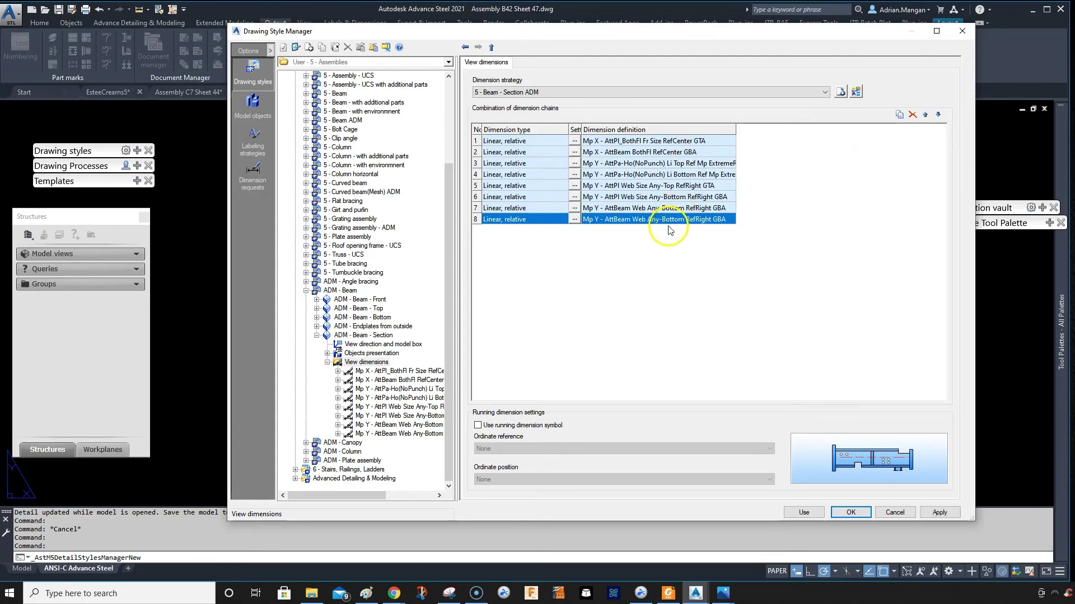
{"action": "left_click", "coordinate": [894, 513]}
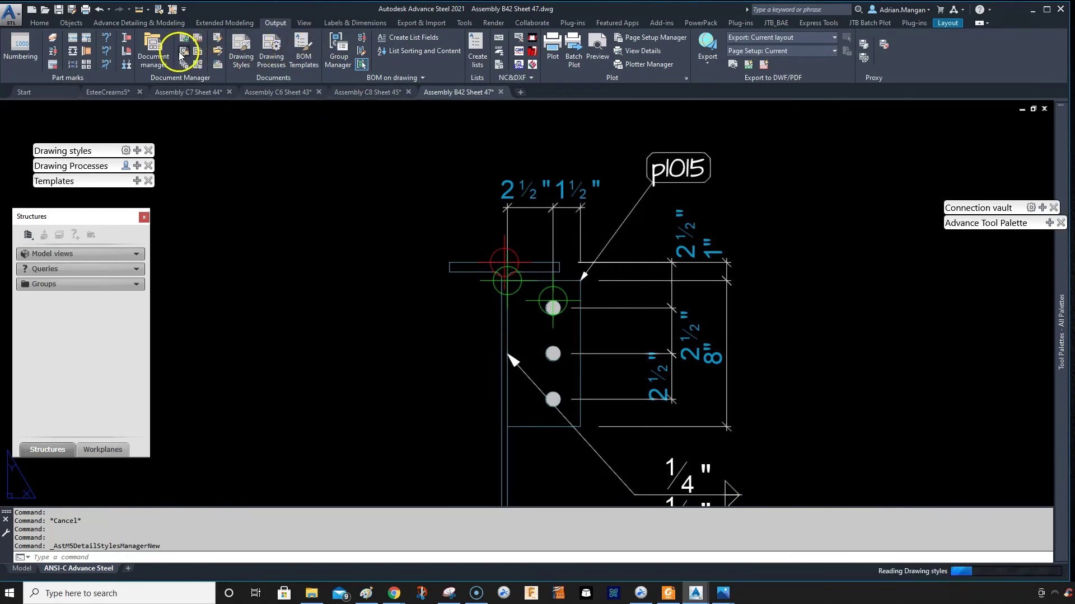
Step: Copy dimension chain row 9 as row 10 with definition Li RefCenter LTS, and apply the style
{"action": "key", "text": "Return"}
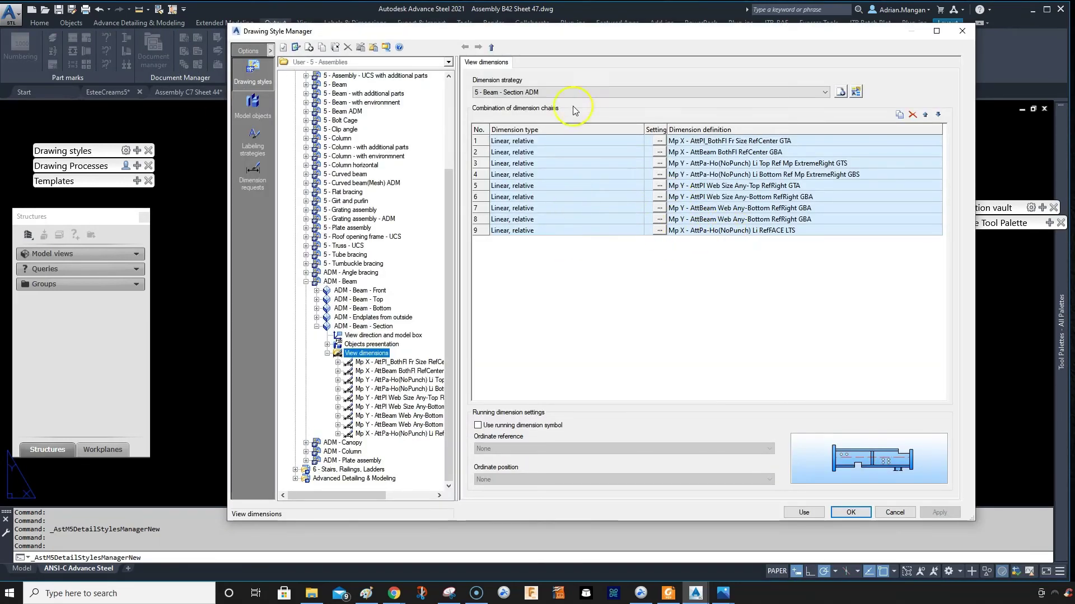
{"action": "left_click", "coordinate": [477, 230]}
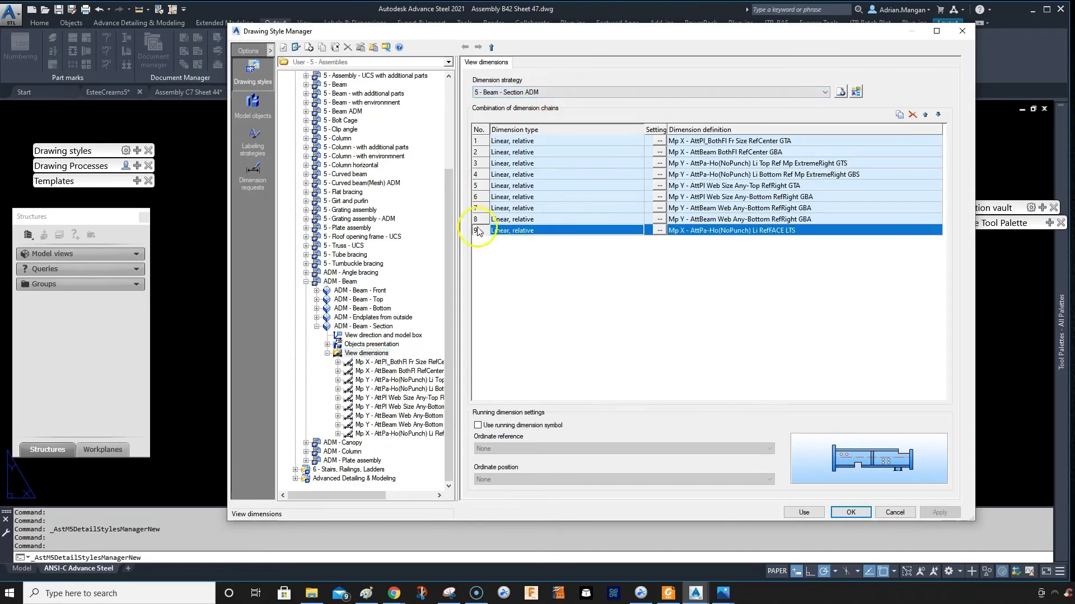
{"action": "left_click", "coordinate": [899, 114]}
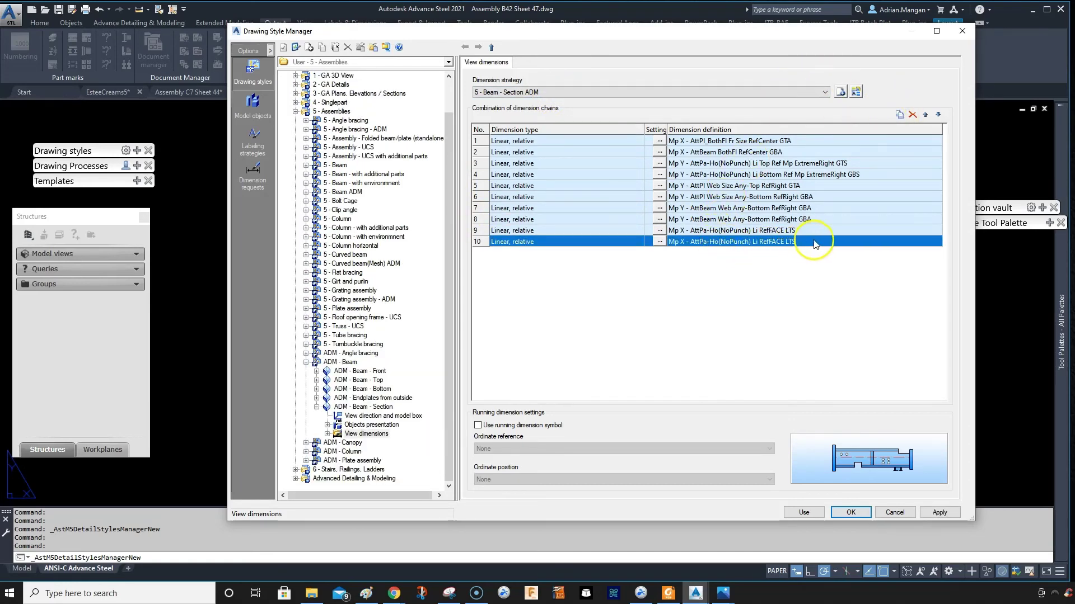
{"action": "left_click", "coordinate": [815, 241]}
{"action": "left_click", "coordinate": [936, 241]}
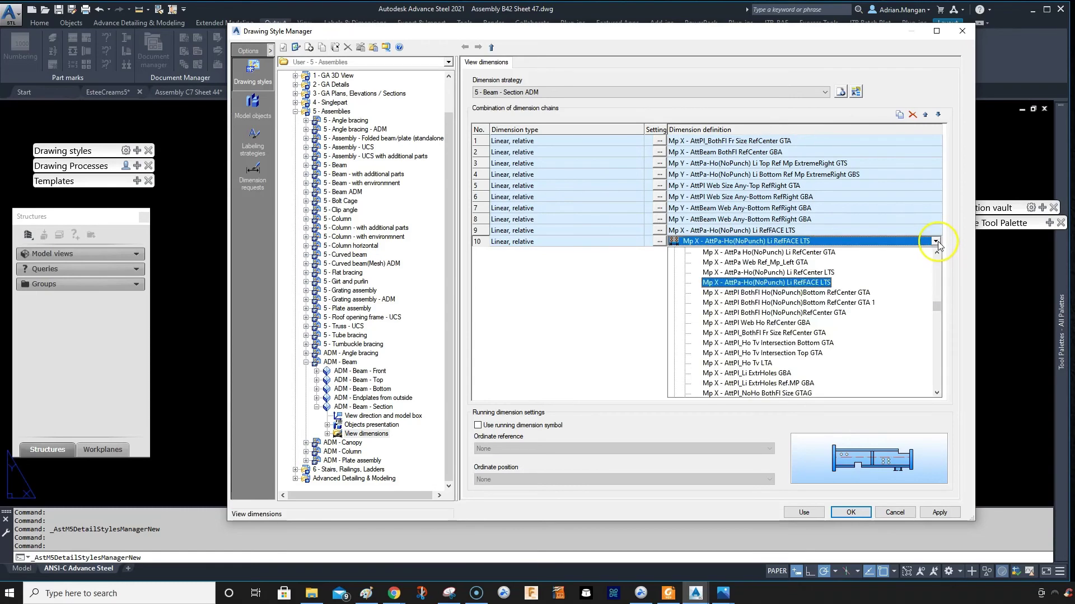
{"action": "left_click", "coordinate": [810, 273]}
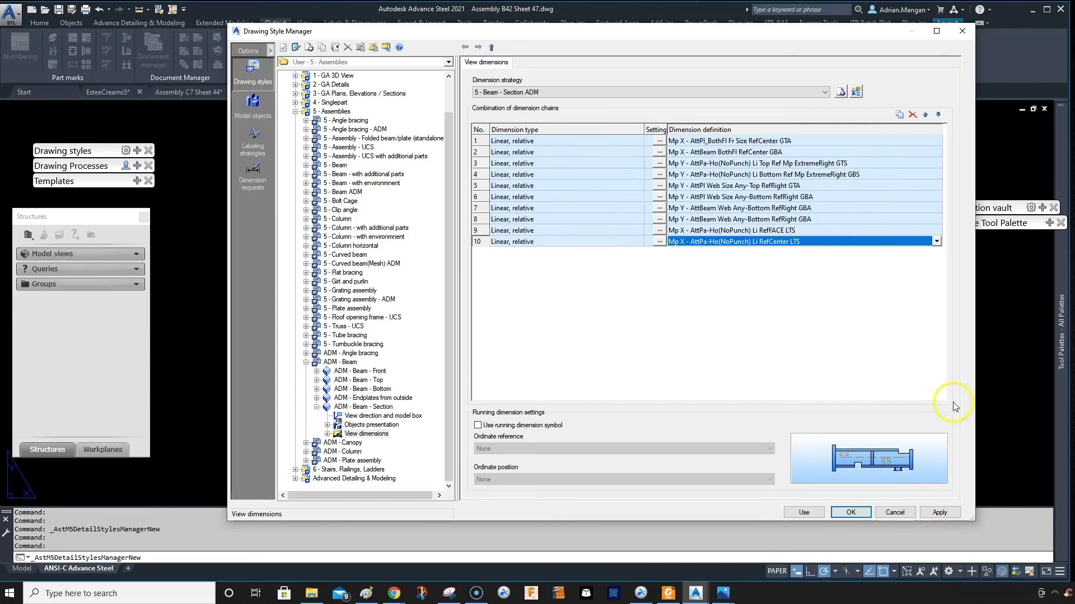
{"action": "left_click", "coordinate": [937, 514]}
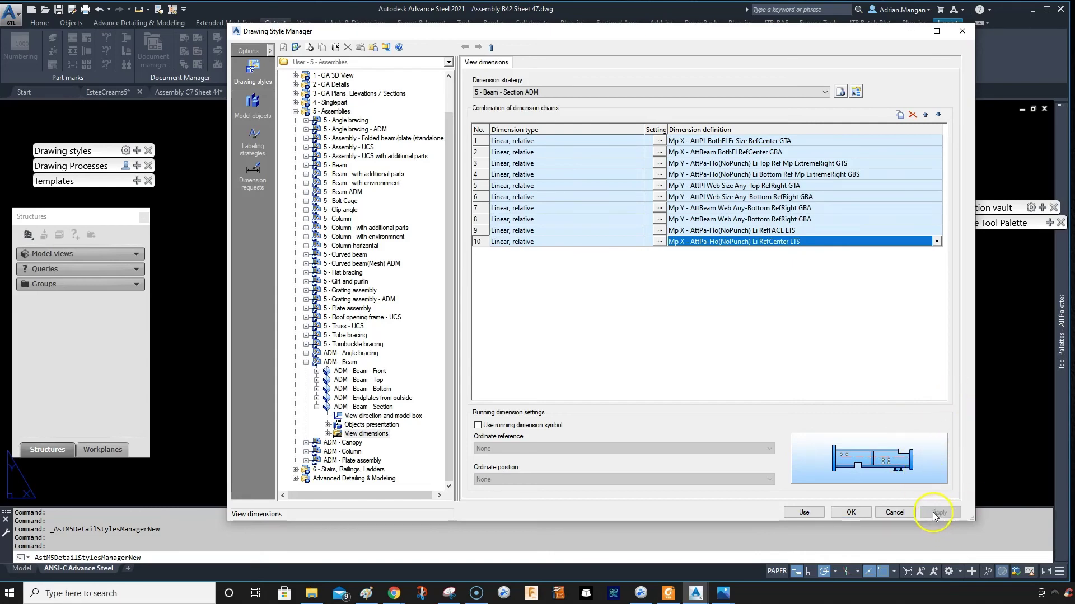
{"action": "left_click", "coordinate": [800, 513]}
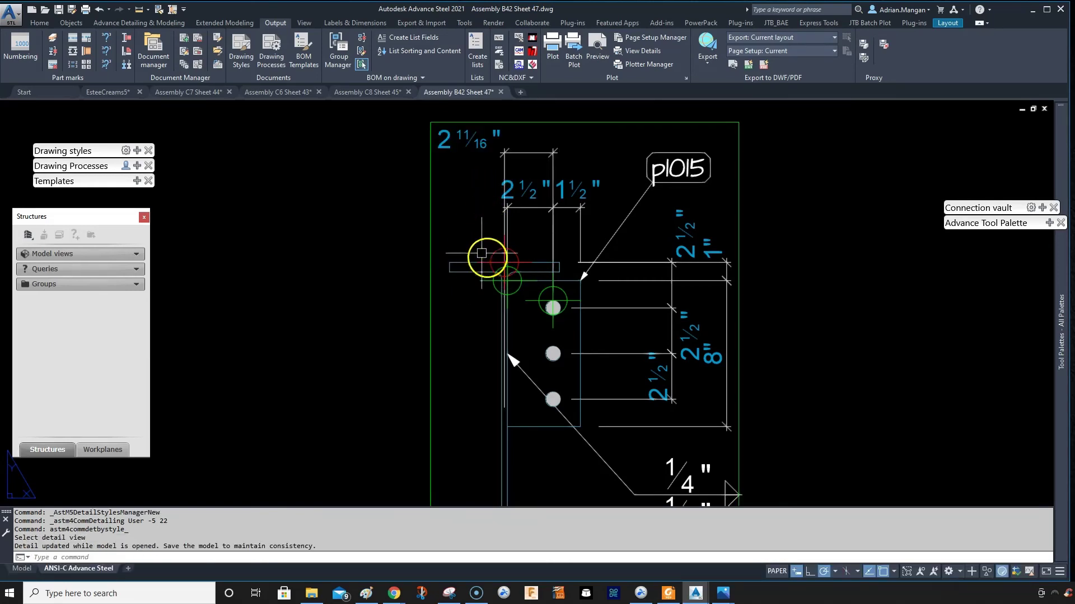
Step: Update Section B-B and check both sections show the new 2 11/16" hole dimension
{"action": "scroll", "coordinate": [497, 243], "scroll_direction": "up", "scroll_amount": 3}
{"action": "scroll", "coordinate": [516, 211], "scroll_direction": "down", "scroll_amount": 3}
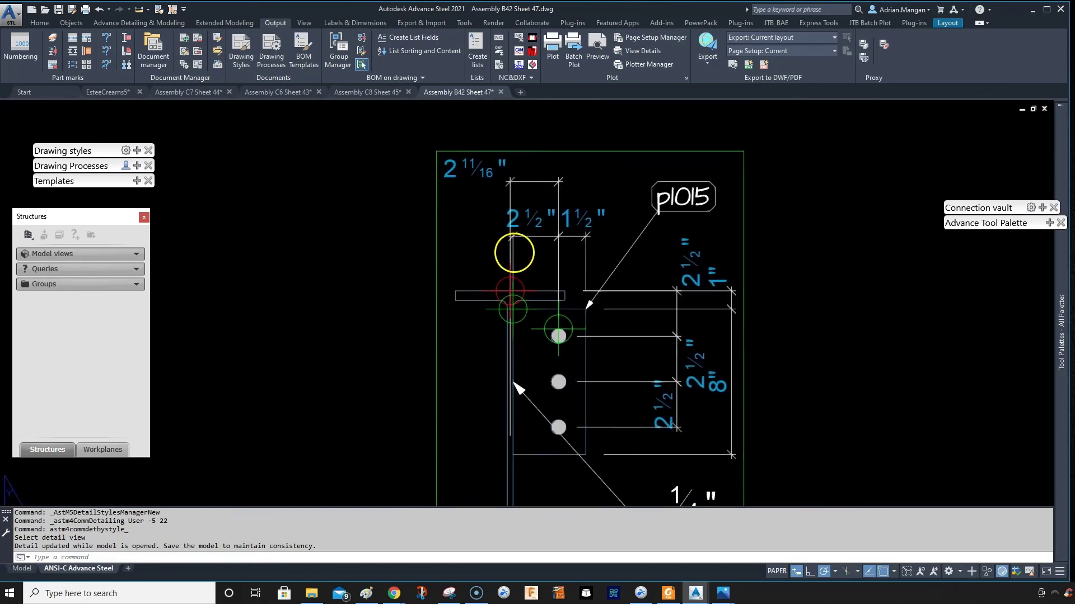
{"action": "scroll", "coordinate": [518, 233], "scroll_direction": "down", "scroll_amount": 3}
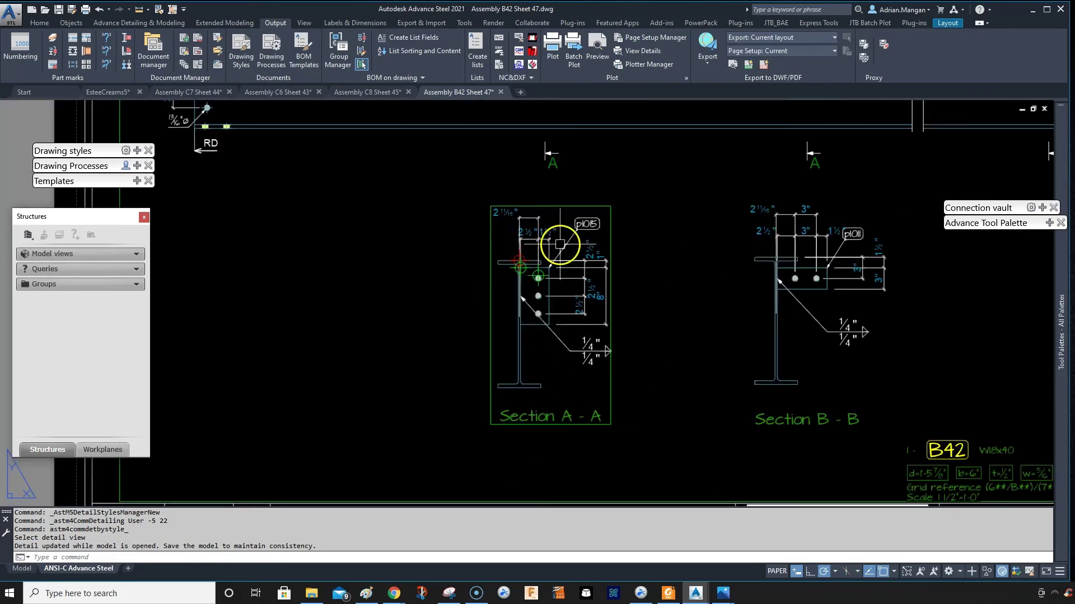
{"action": "scroll", "coordinate": [611, 256], "scroll_direction": "down", "scroll_amount": 1}
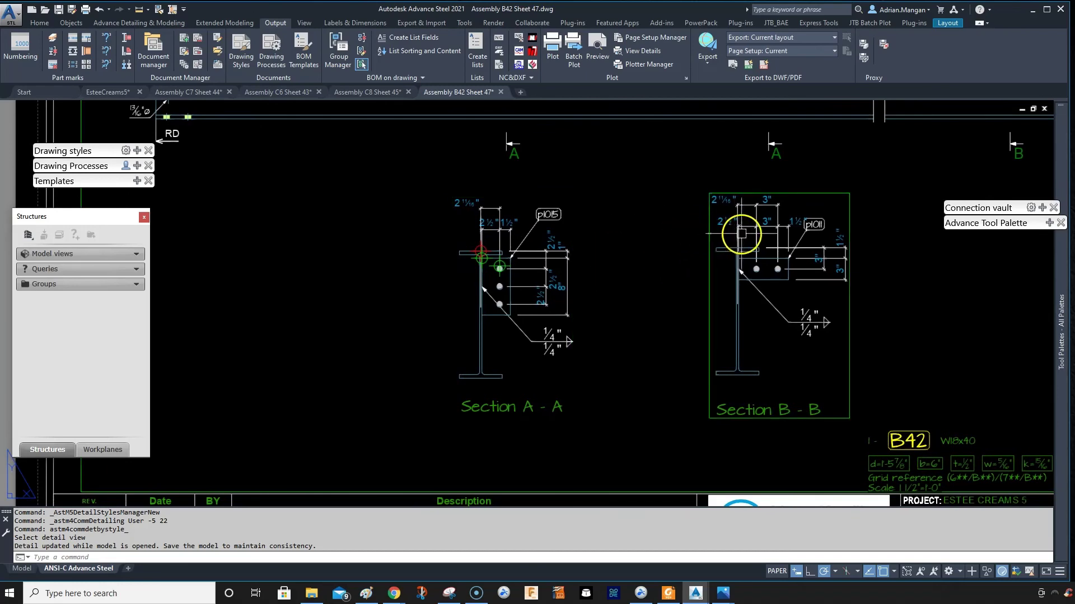
{"action": "scroll", "coordinate": [745, 238], "scroll_direction": "up", "scroll_amount": 5}
{"action": "scroll", "coordinate": [753, 232], "scroll_direction": "down", "scroll_amount": 2}
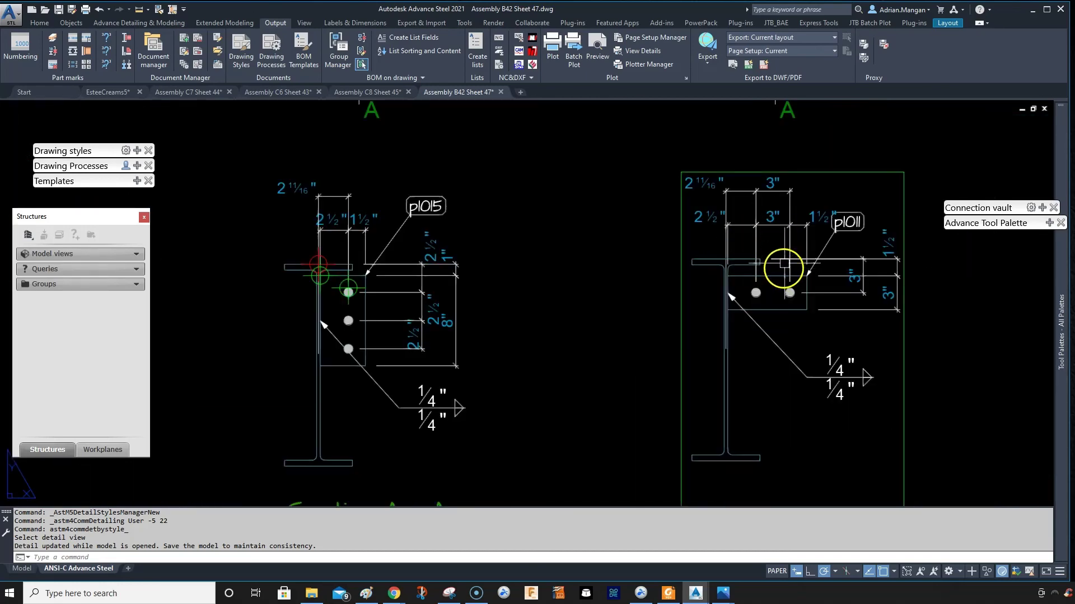
{"action": "left_click", "coordinate": [772, 228]}
{"action": "key", "text": "Escape"}
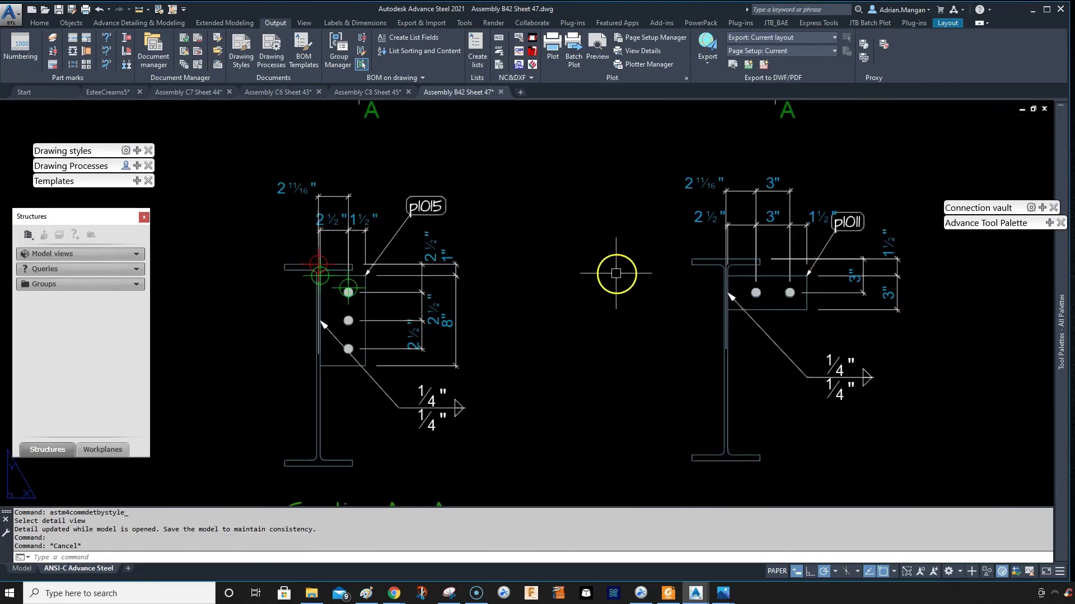
Step: Move the B42 part label up to sit beside Section B-B
{"action": "scroll", "coordinate": [621, 261], "scroll_direction": "down", "scroll_amount": 4}
{"action": "scroll", "coordinate": [606, 244], "scroll_direction": "down", "scroll_amount": 3}
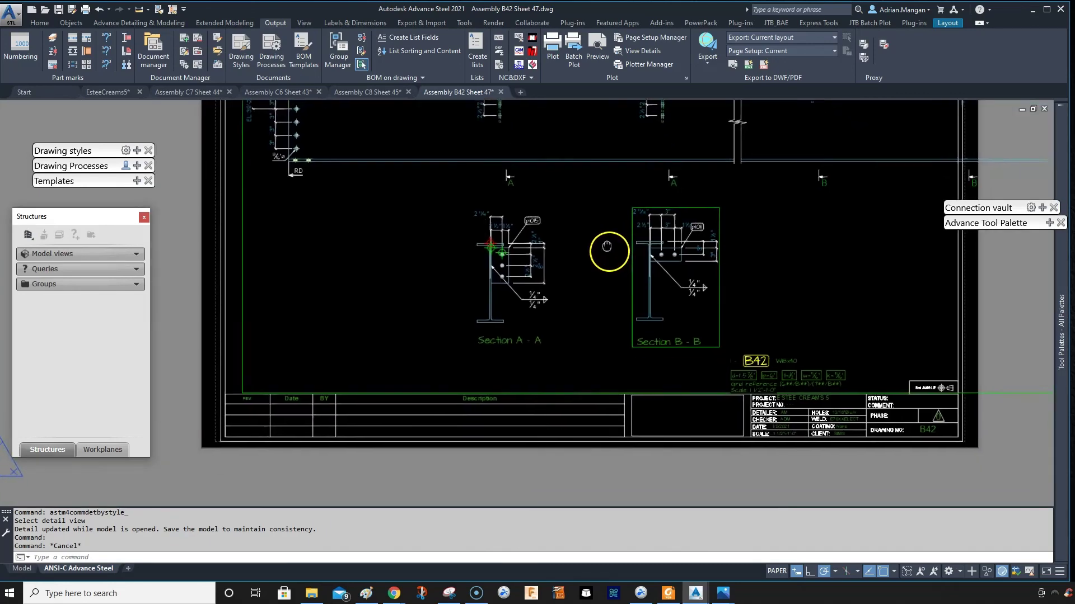
{"action": "middle_click_drag", "start_coordinate": [606, 244], "coordinate": [569, 235]}
{"action": "scroll", "coordinate": [571, 235], "scroll_direction": "up", "scroll_amount": 3}
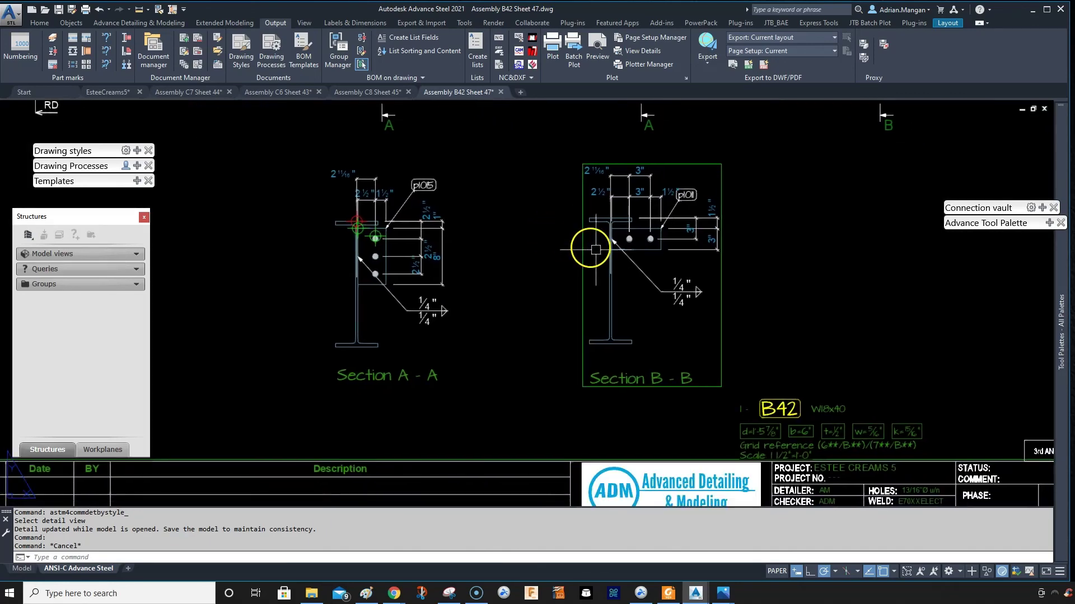
{"action": "left_click", "coordinate": [759, 408]}
{"action": "left_click_drag", "start_coordinate": [769, 413], "coordinate": [800, 286]}
{"action": "middle_click_drag", "start_coordinate": [680, 322], "coordinate": [638, 334]}
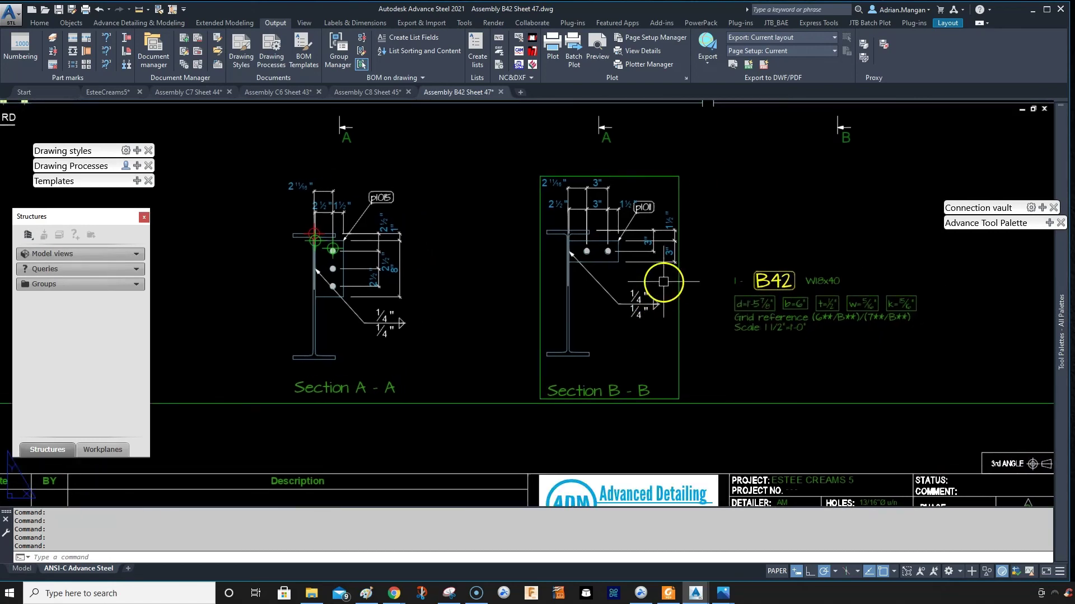